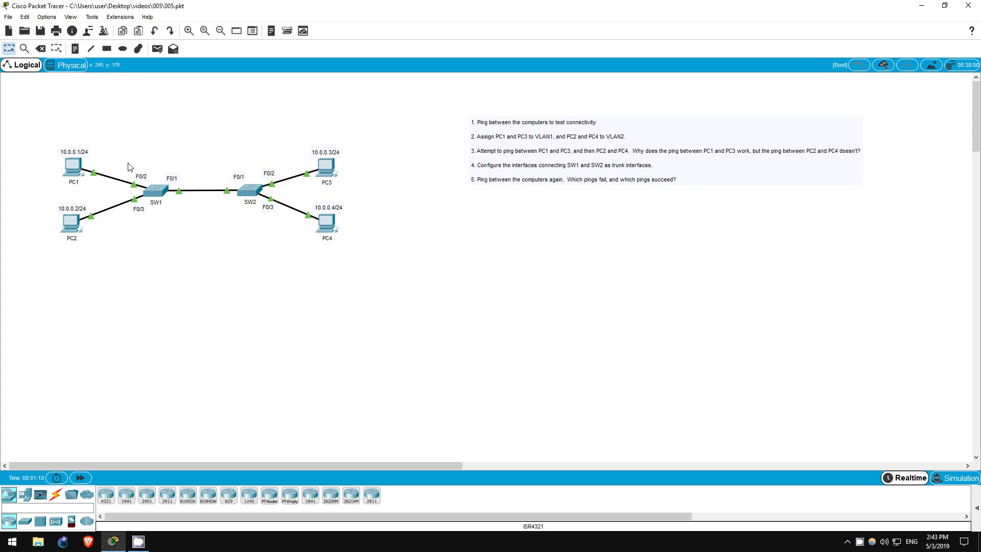
- Select SW1, SW2, PC1 and the other PCs on the canvas to review the topology
left_click_drag(129, 167, 198, 225)
left_click_drag(219, 163, 284, 221)
left_click_drag(42, 134, 122, 268)
left_click_drag(299, 141, 357, 256)
left_click(157, 241)
left_click_drag(52, 138, 356, 204)
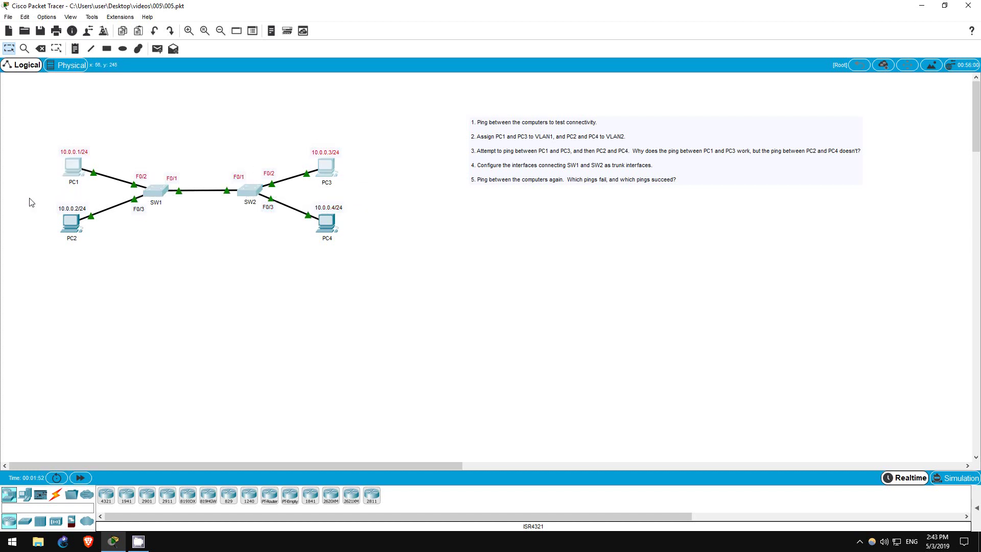
left_click(60, 203)
left_click_drag(60, 203, 368, 245)
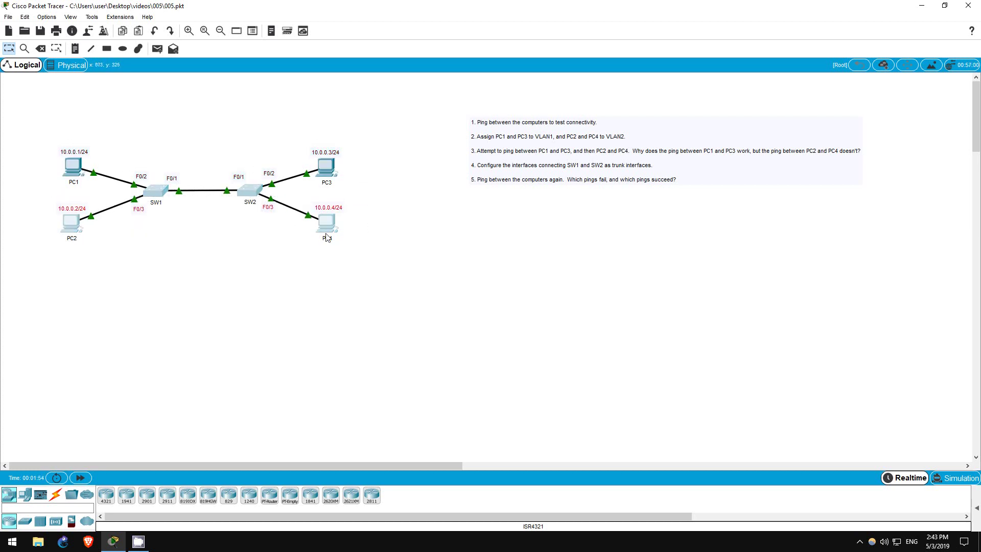
left_click(131, 153)
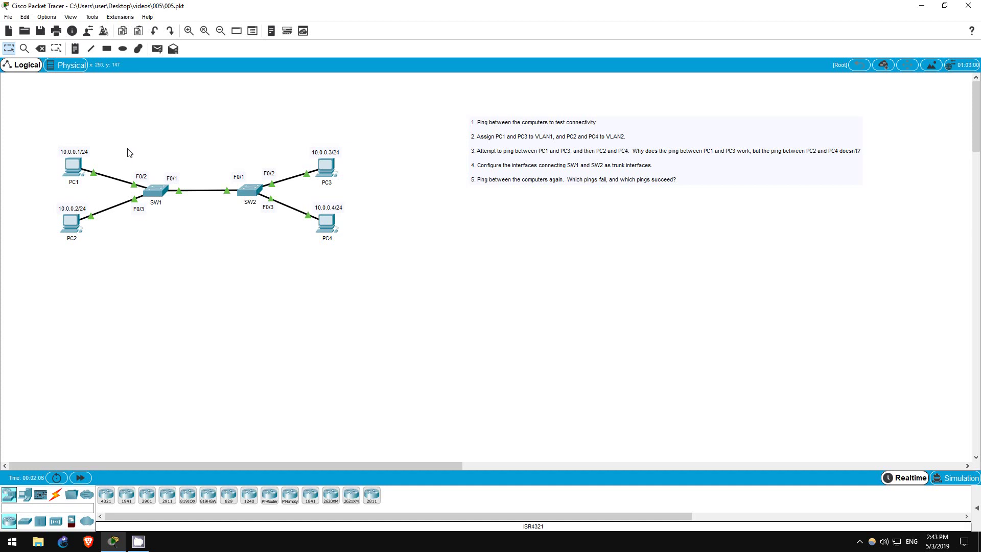
- Bring up PC1's Command Prompt, with the window moved right to uncover PC3 and PC4
left_click(75, 168)
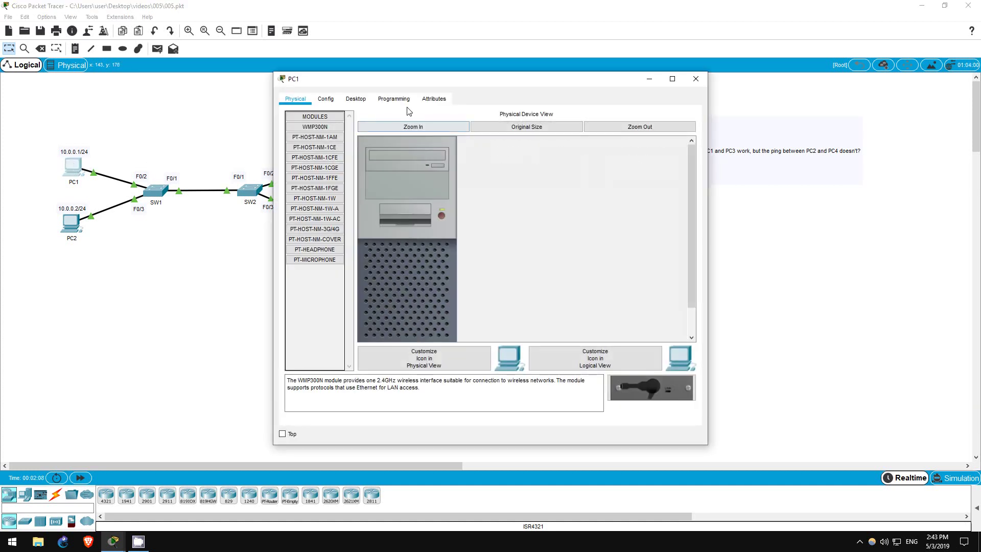
left_click(356, 99)
left_click(589, 153)
left_click_drag(500, 78, 639, 85)
- From PC1, ping 10.0.0.2, 10.0.0.3 and 10.0.0.4
type("ping")
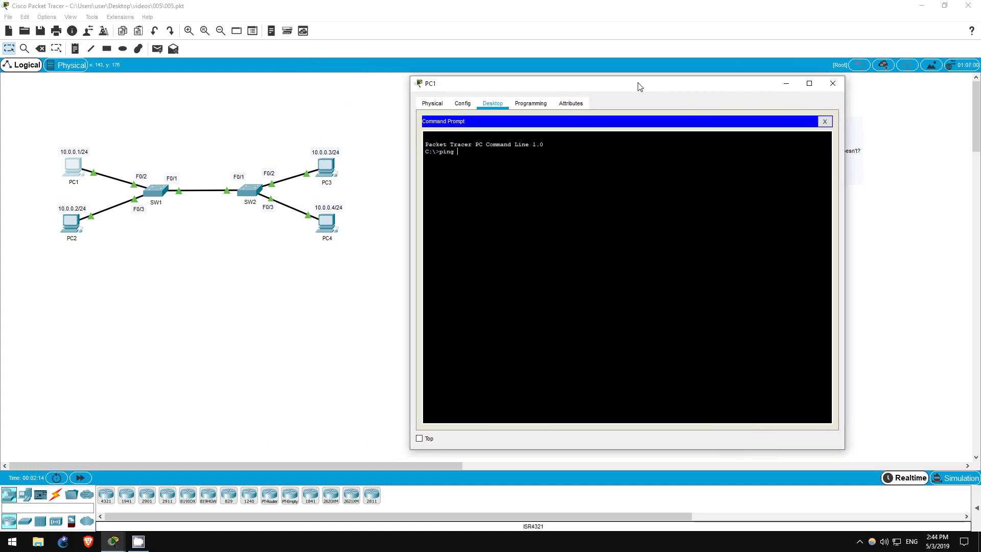
type(" 10.")
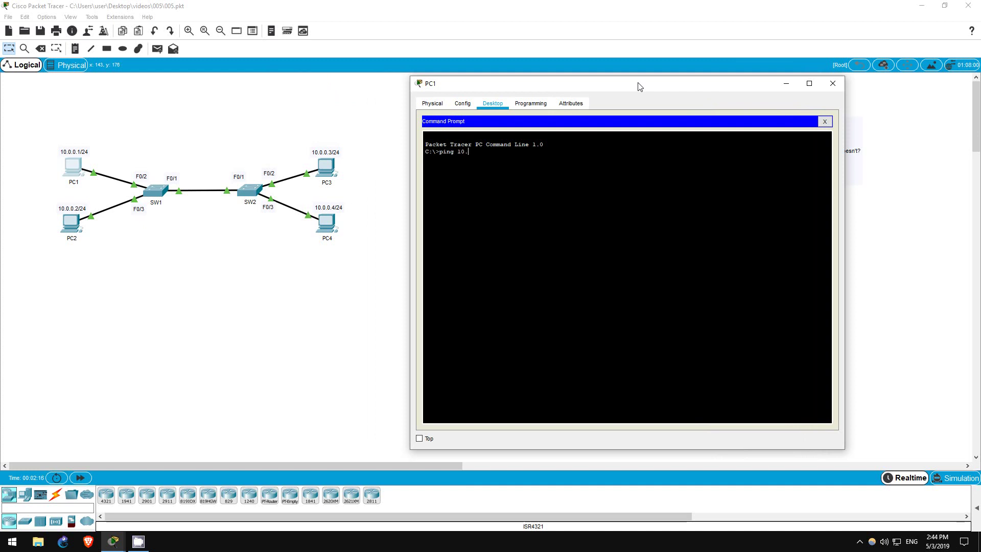
type("0.0.2")
key("Return")
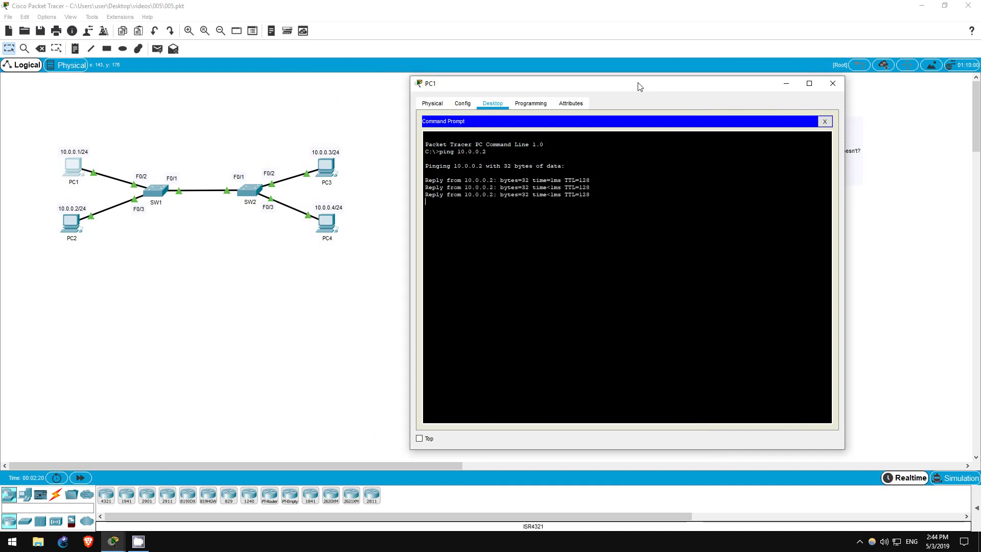
type("ping 10.0.0.3")
key("Return")
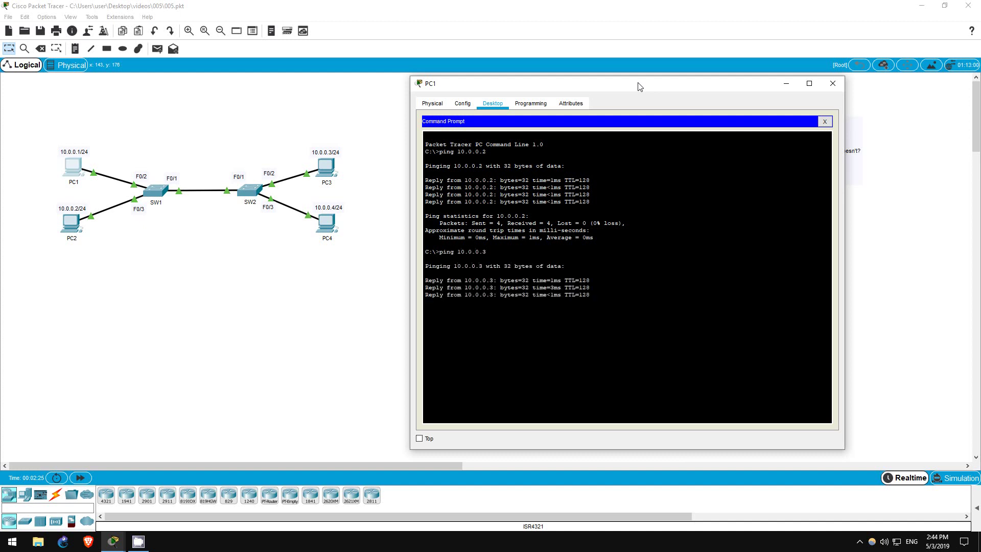
type("ping 10.0.0.4")
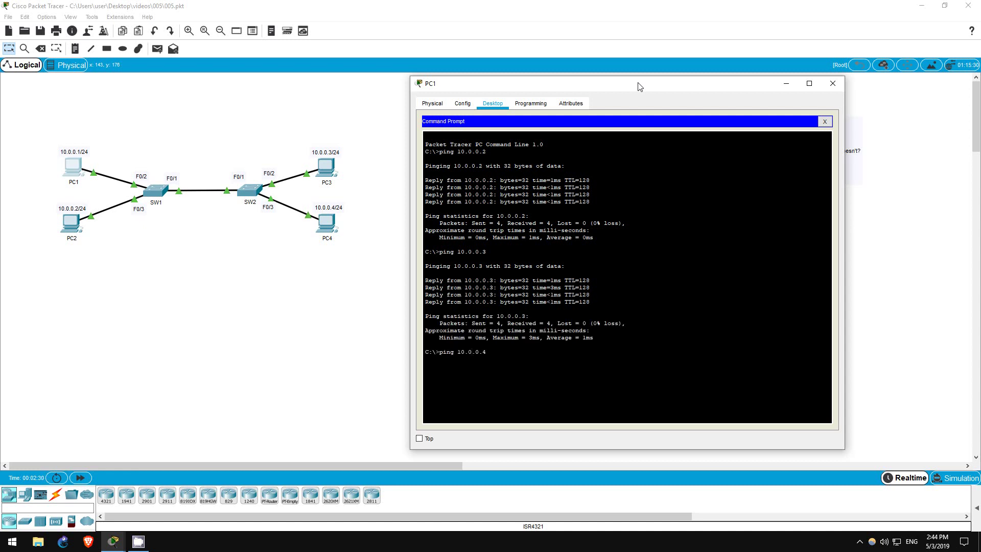
key("Return")
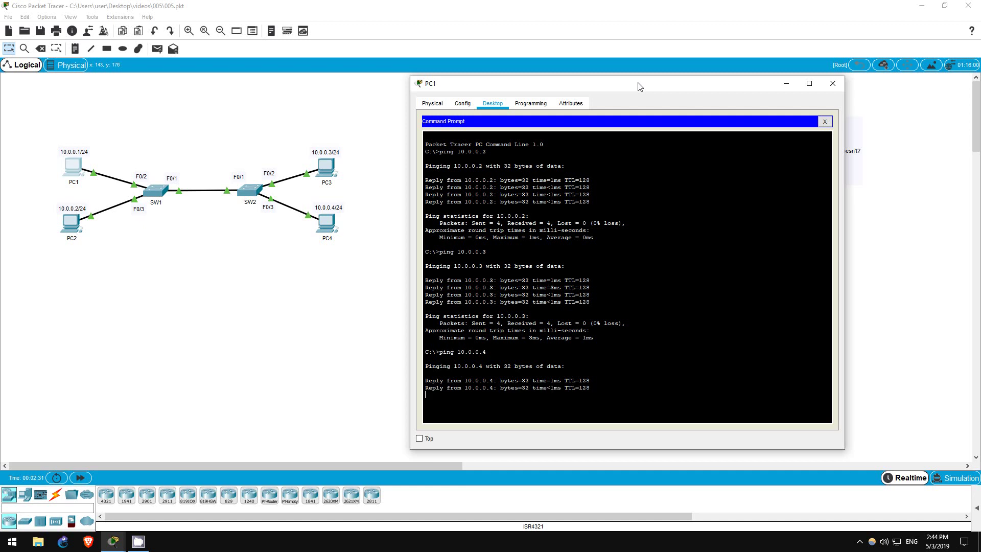
- Put away PC1's window and open SW1's device window, shifted to the right
left_click(786, 84)
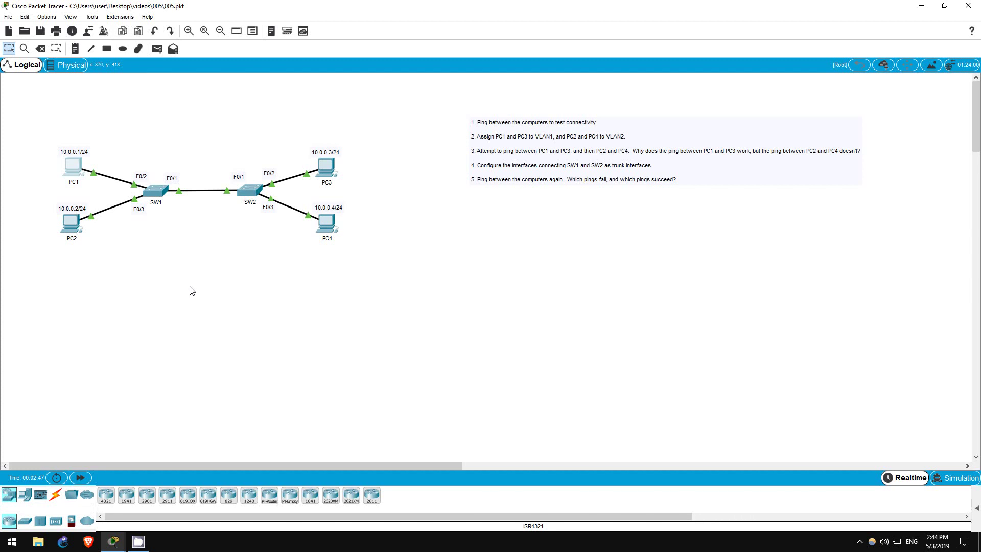
left_click(157, 194)
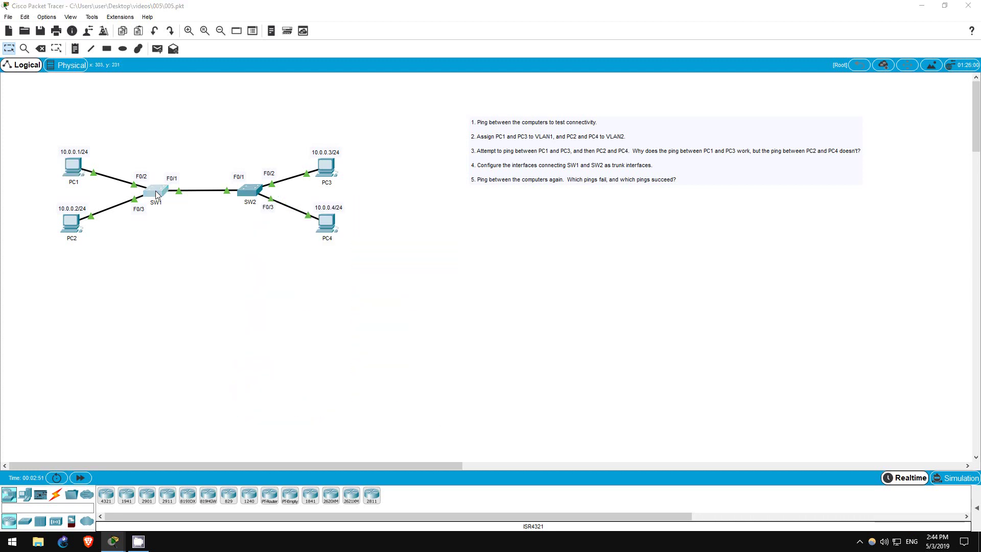
left_click_drag(453, 122, 558, 123)
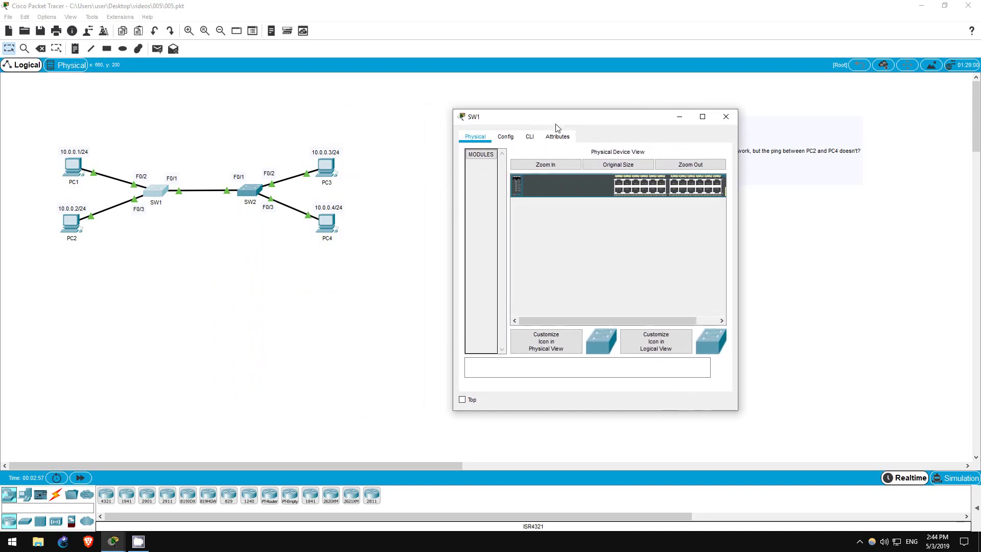
- In SW1's CLI, enter global configuration and set F0/2 to switchport mode access
left_click(529, 138)
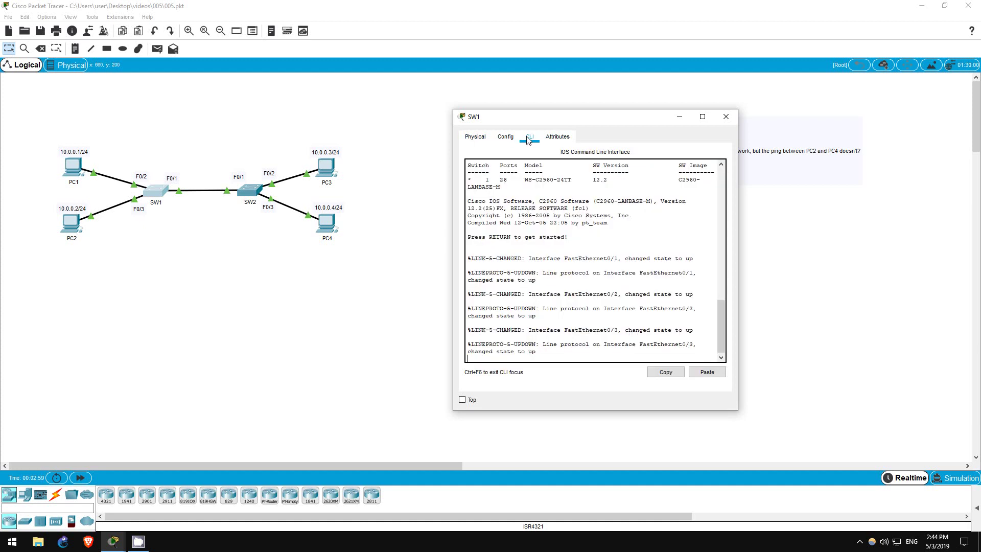
key("Return")
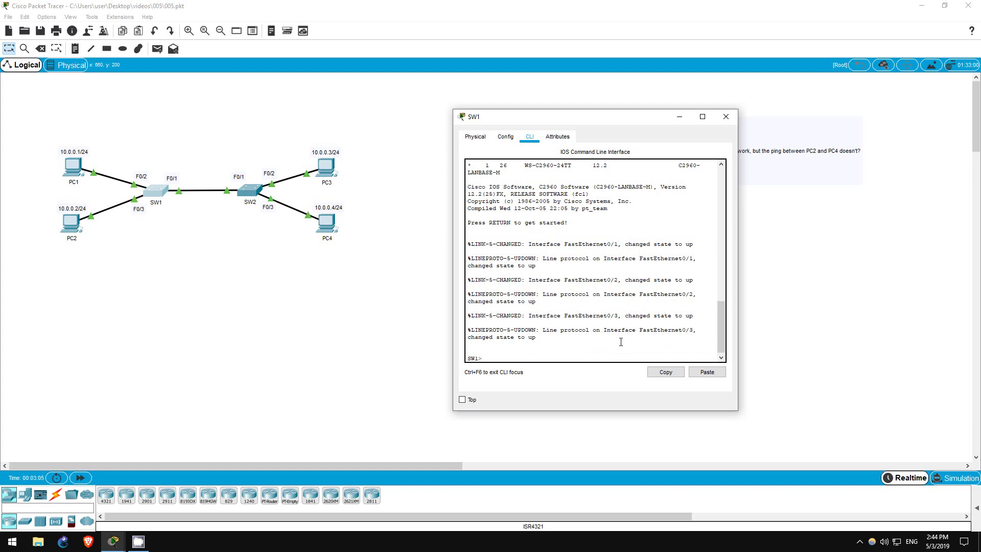
type("en")
key("Return")
type("conf t")
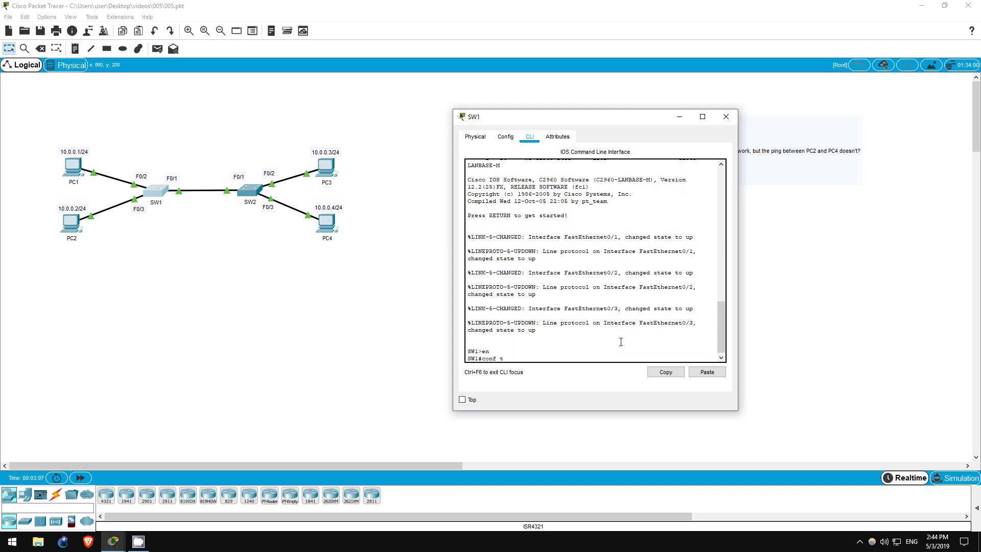
key("Return")
type("int")
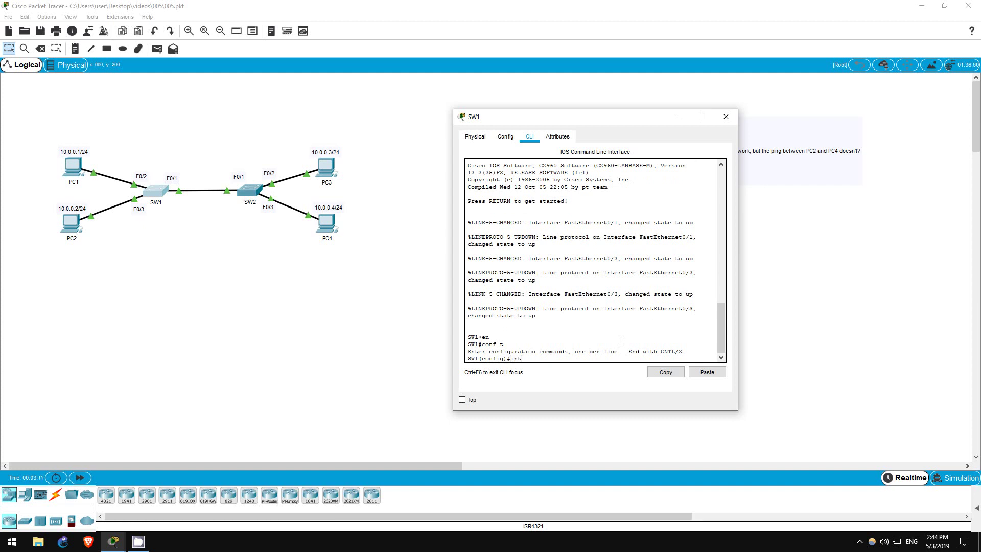
type(" f0/2")
key("Return")
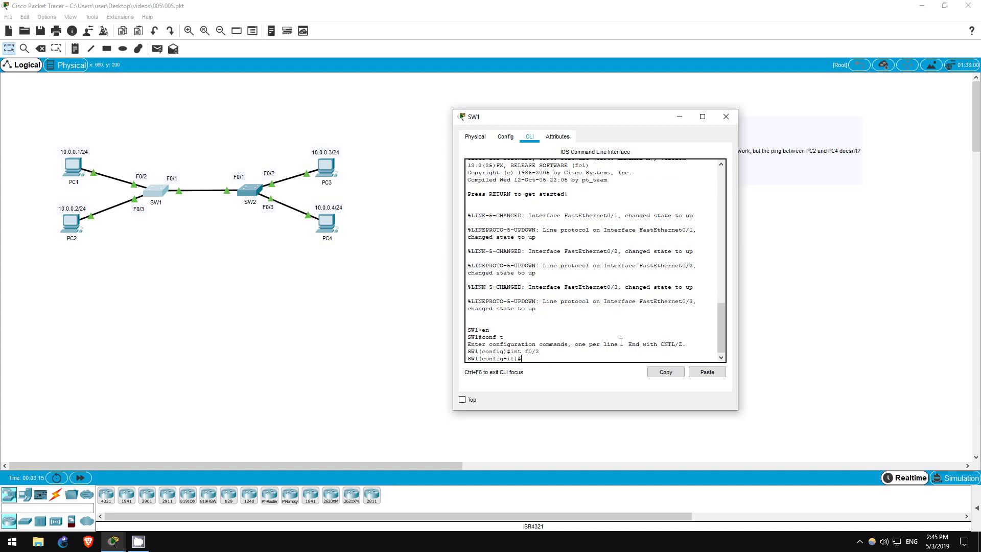
type("switch")
key("Tab")
type("mod")
key("Tab")
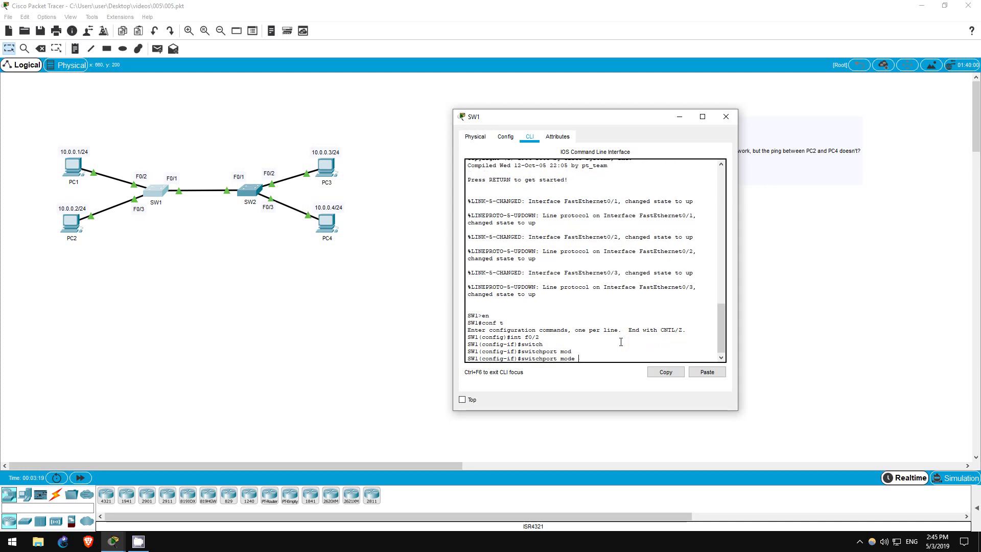
type("ac")
key("Tab")
key("Return")
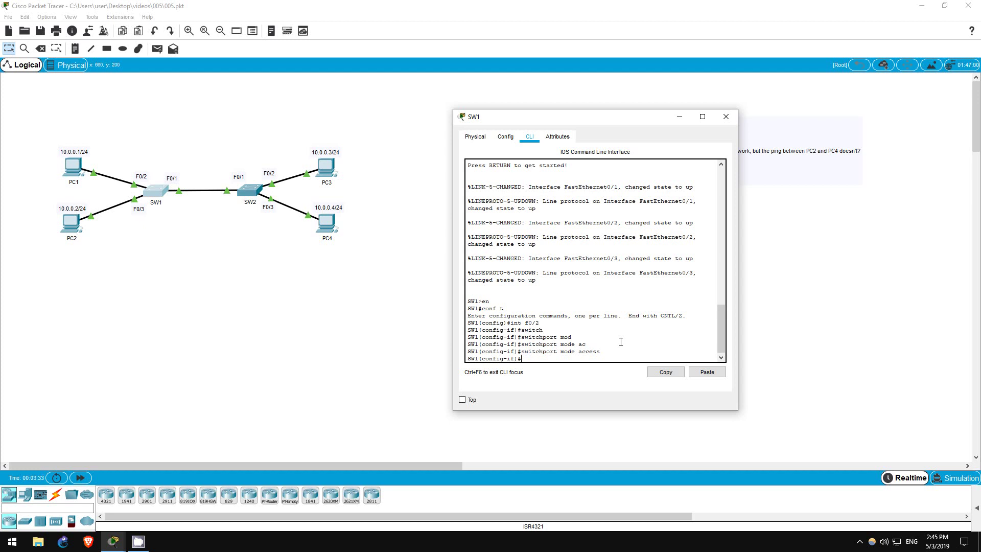
- Assign SW1's F0/2 to access VLAN 1
type("switch")
key("Tab")
type("ac")
key("Tab")
type("vla")
key("Tab")
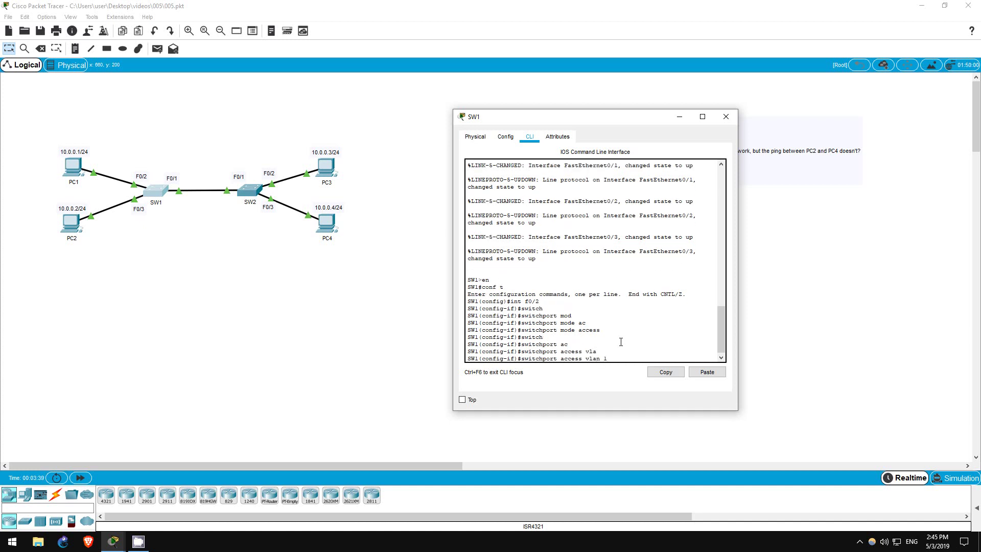
type("1")
key("Return")
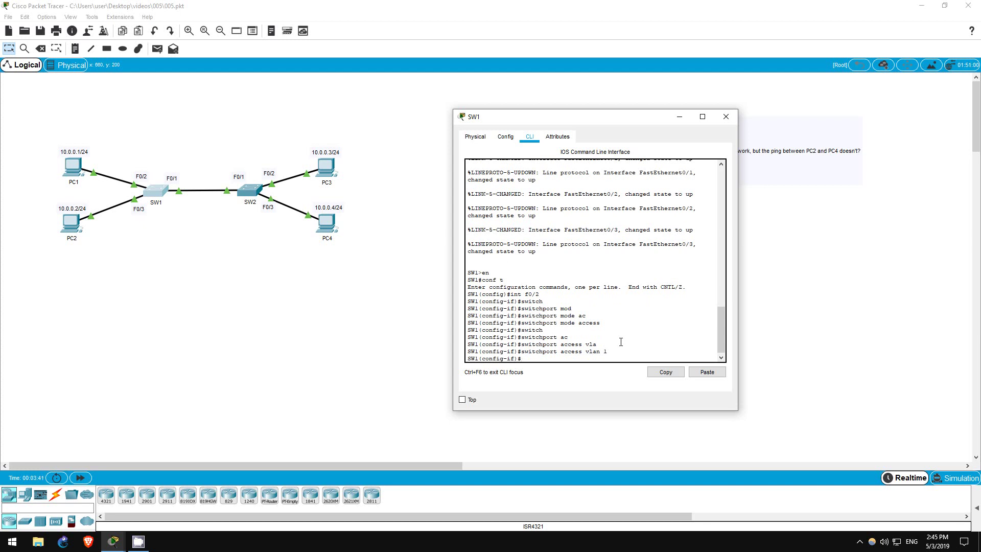
- Make SW1's F0/3 an access port in VLAN 2, which creates VLAN 2
type("int f0/3")
key("Return")
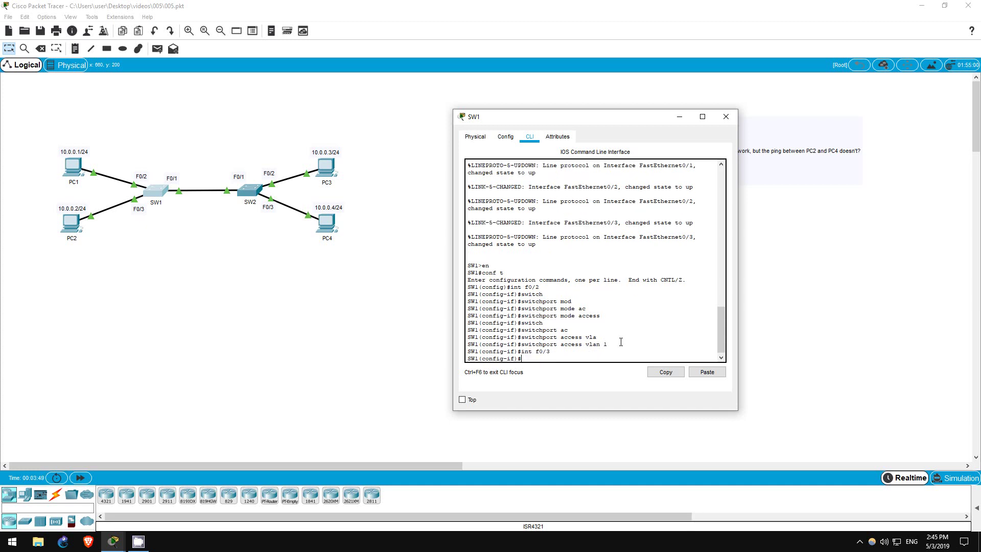
type("swit")
key("Tab")
type("mode ac")
key("Return")
type("siwtc")
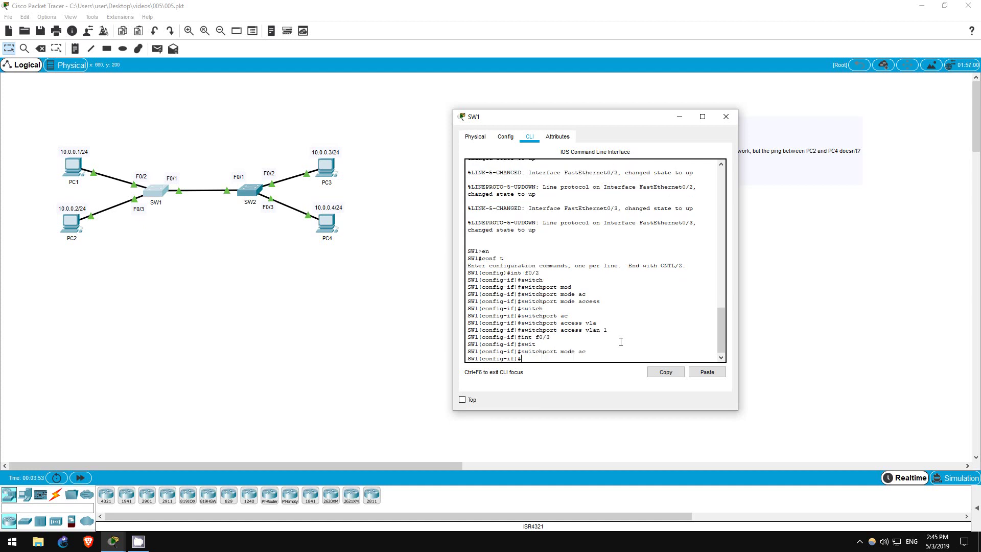
key("BackSpace")
key("BackSpace")
key("BackSpace")
key("Tab")
type("ac")
key("Tab")
type("vlan 2")
key("Return")
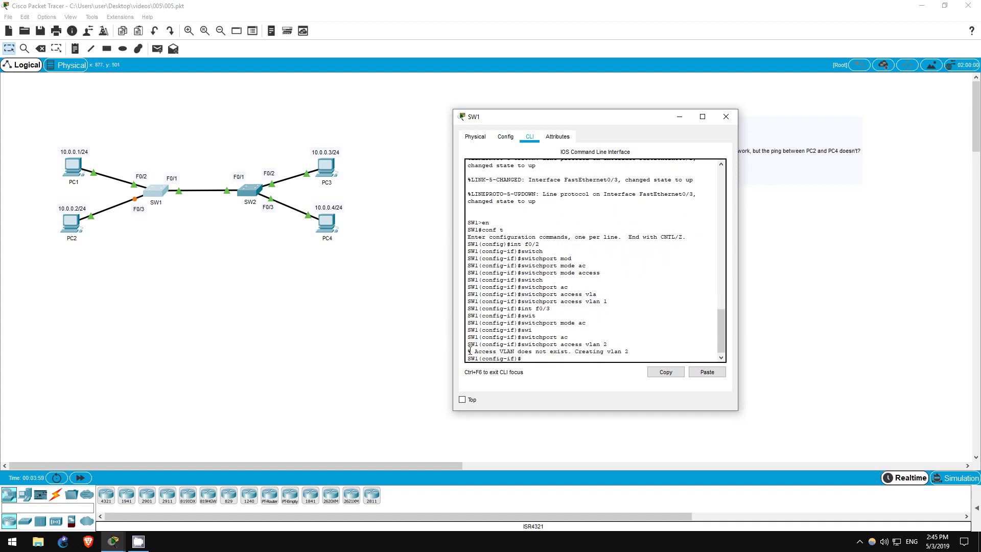
left_click_drag(467, 352, 653, 351)
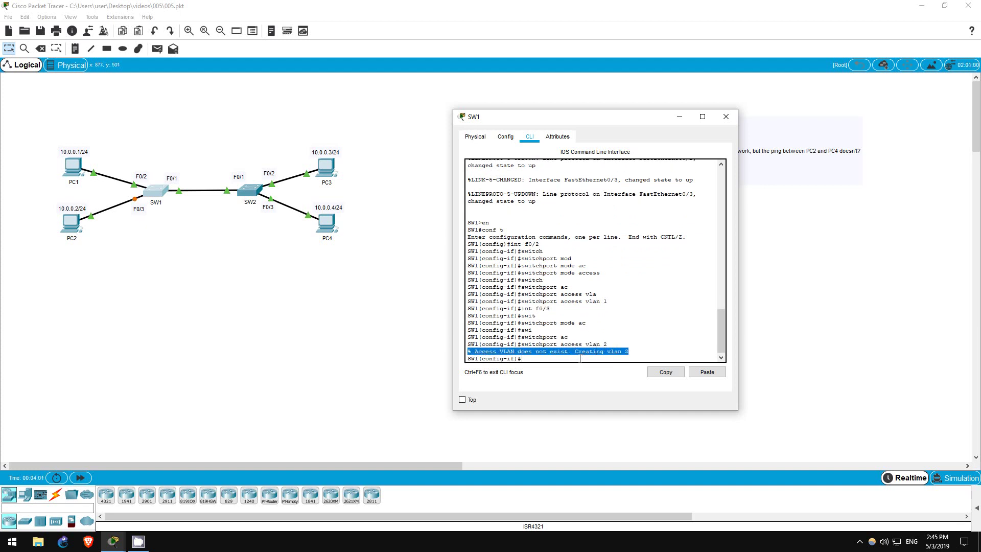
- Show SW1's running configuration, checking F0/2 as access and F0/3 as access VLAN 2
left_click(580, 358)
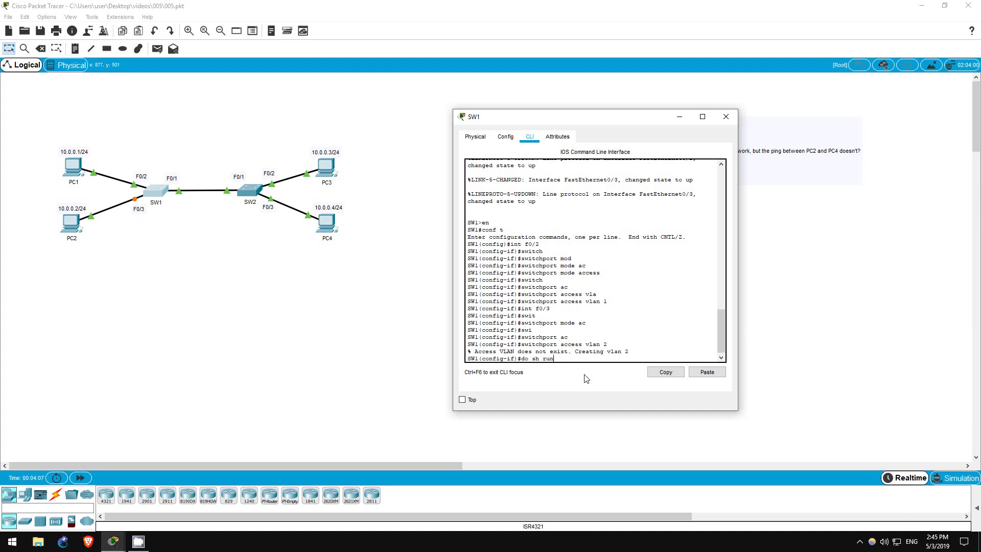
key("Return")
key("Return")
key("Return")
key("Return")
key("Return")
key("Return")
key("Return")
key("Return")
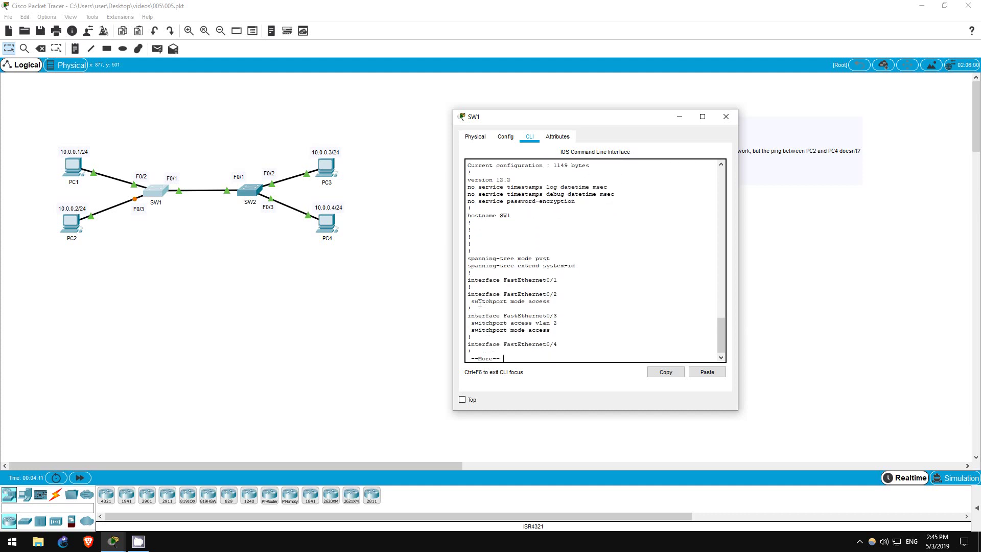
left_click_drag(471, 302, 558, 301)
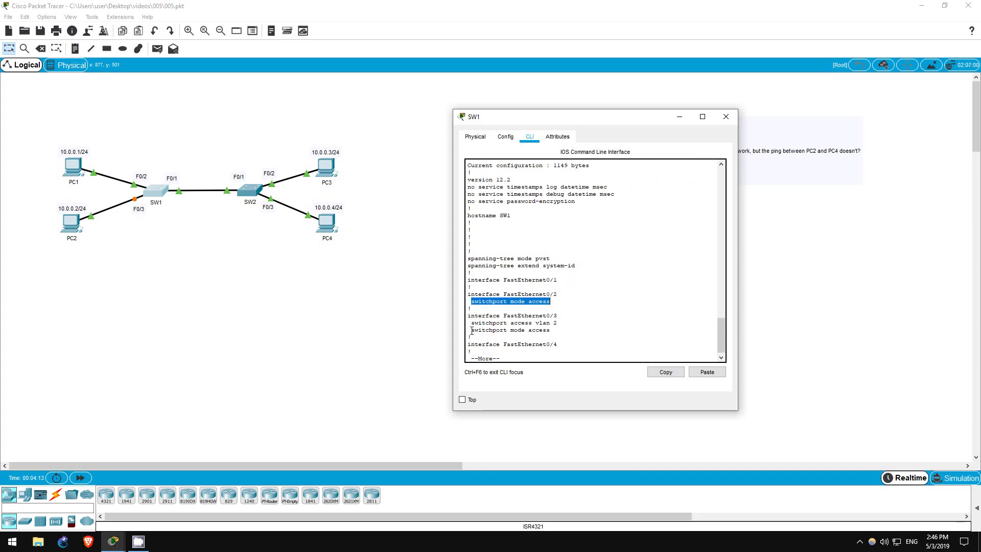
left_click_drag(470, 330, 566, 331)
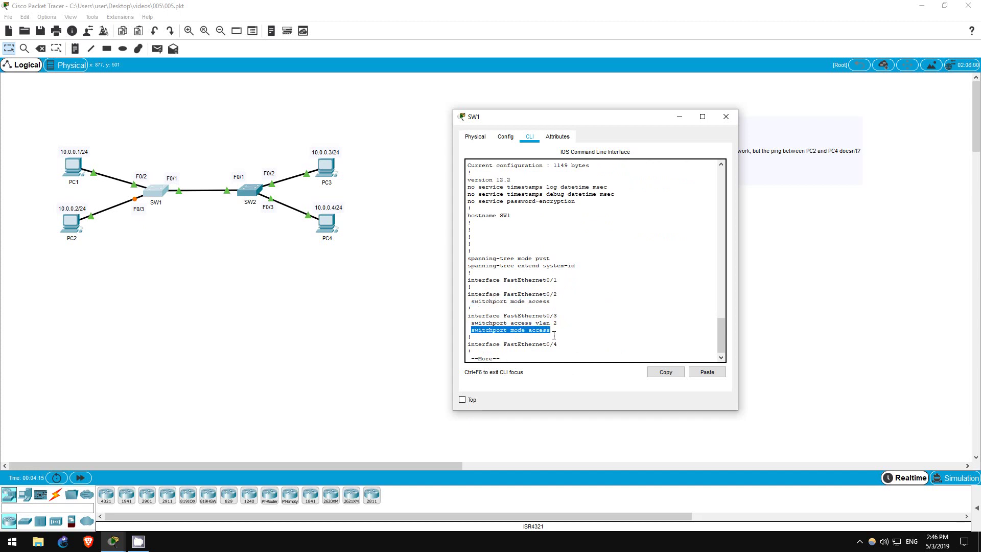
left_click_drag(471, 323, 561, 321)
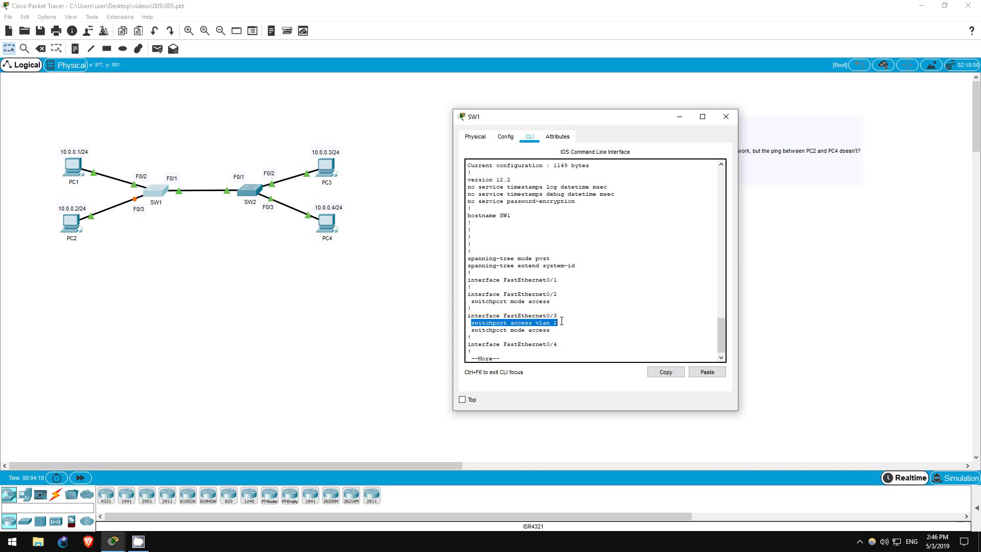
left_click(568, 301)
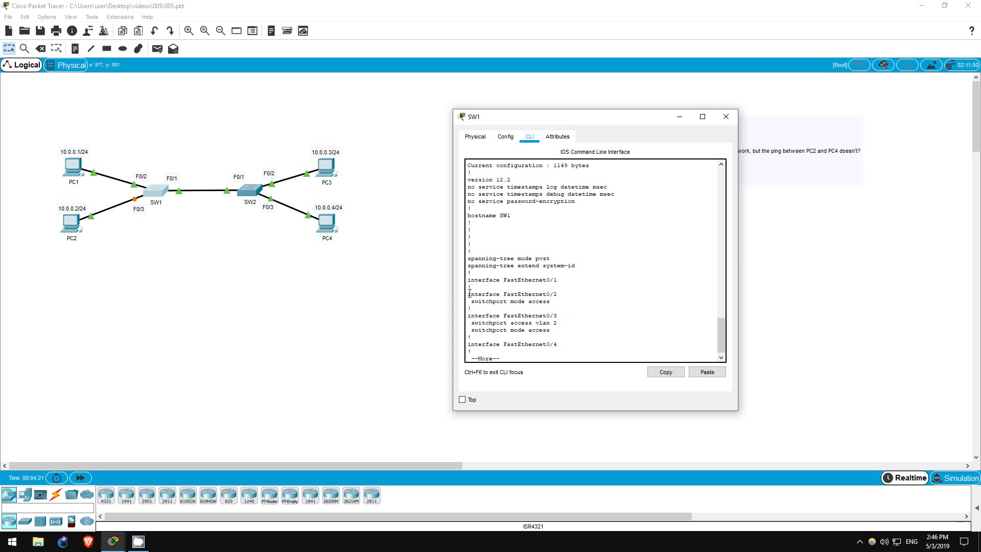
left_click_drag(469, 293, 565, 293)
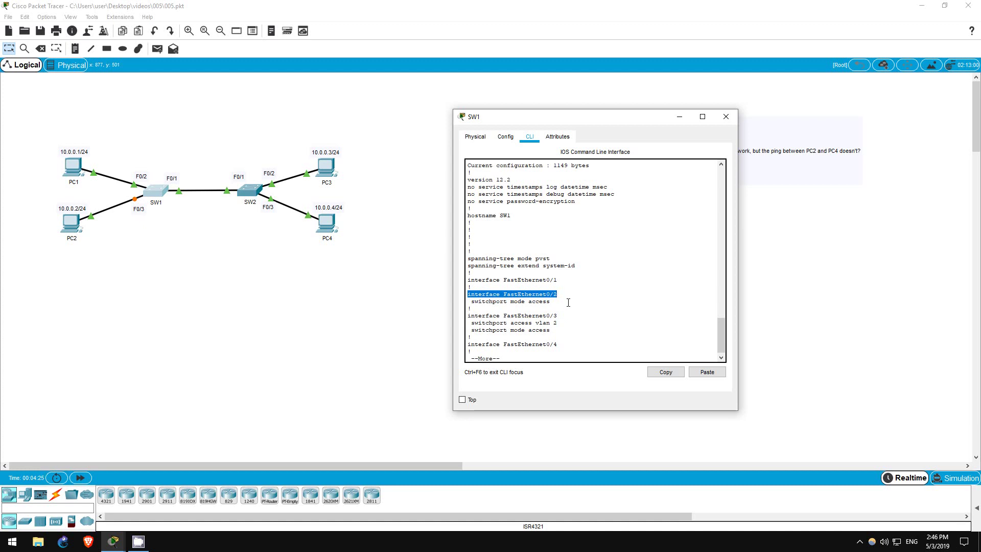
left_click(578, 303)
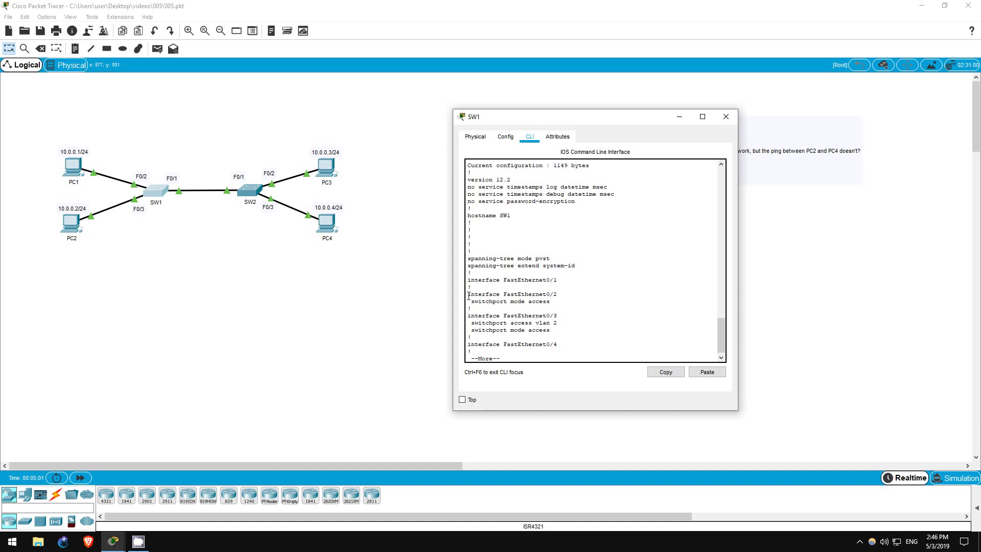
left_click_drag(469, 295, 549, 302)
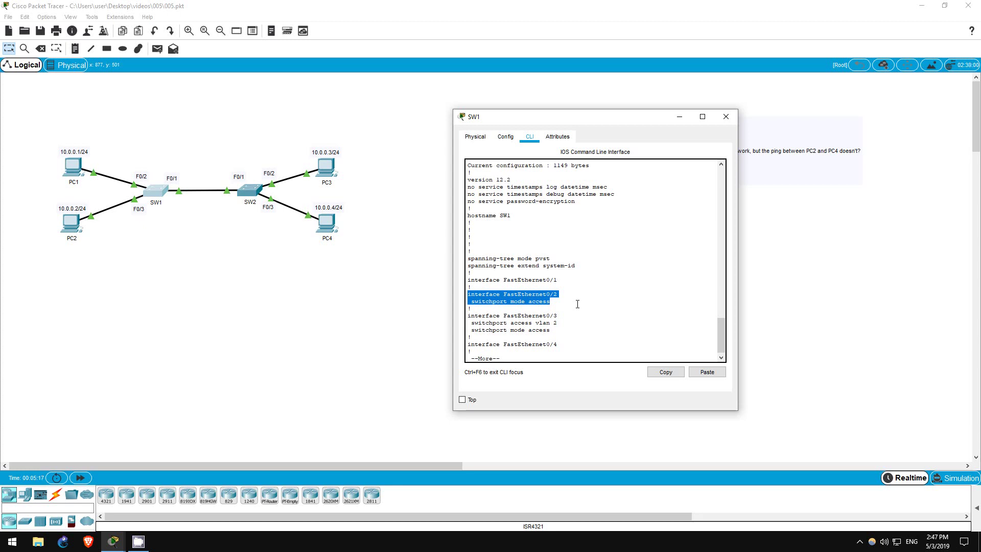
- Open SW2's CLI and enter global configuration mode (en, conf t)
left_click(578, 304)
left_click(250, 189)
left_click_drag(476, 116, 546, 125)
left_click(498, 142)
type("en")
key("Return")
type("conf t")
key("Return")
- Make SW2's F0/2 an access port in VLAN 1
type("int f0/2")
key("Return")
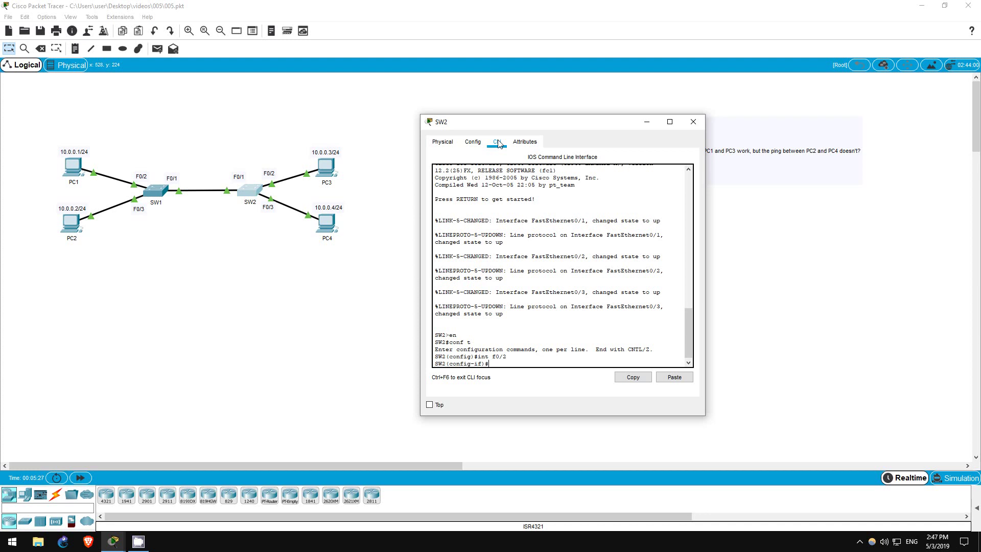
type("switch")
key("Tab")
type("mode ac")
key("Tab")
key("Return")
type("switch")
key("Tab")
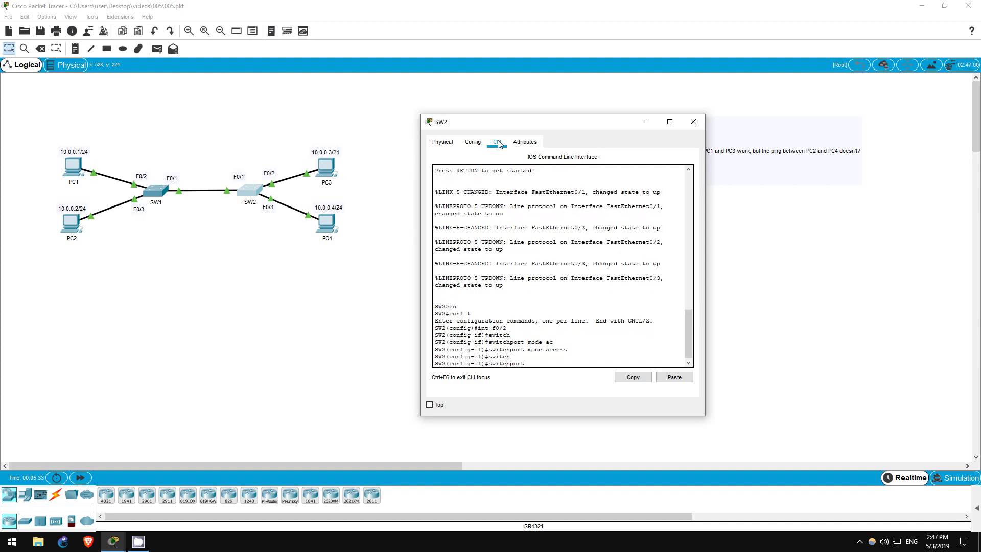
type("ac vlan 1")
key("Return")
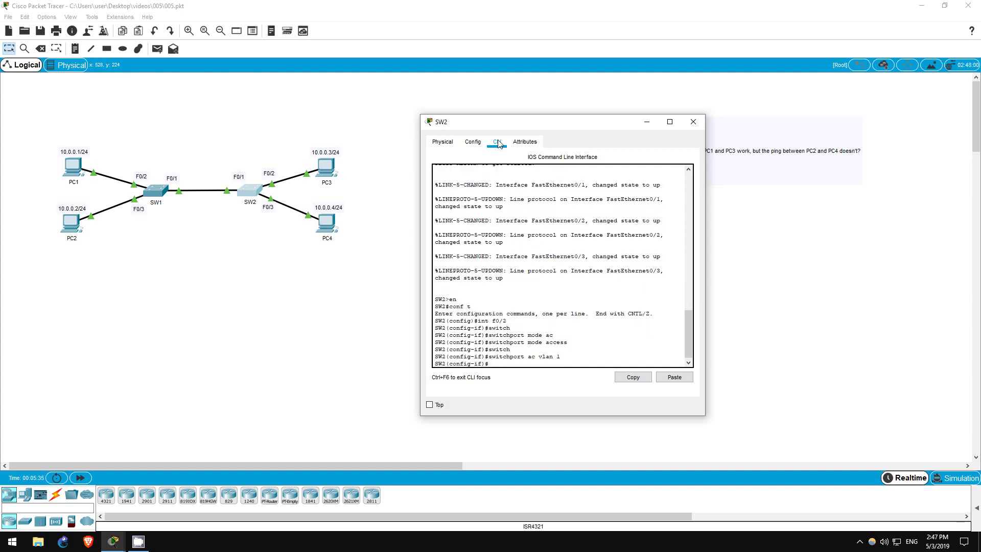
- Make SW2's F0/3 an access port in VLAN 2
type("int f0/3")
key("Return")
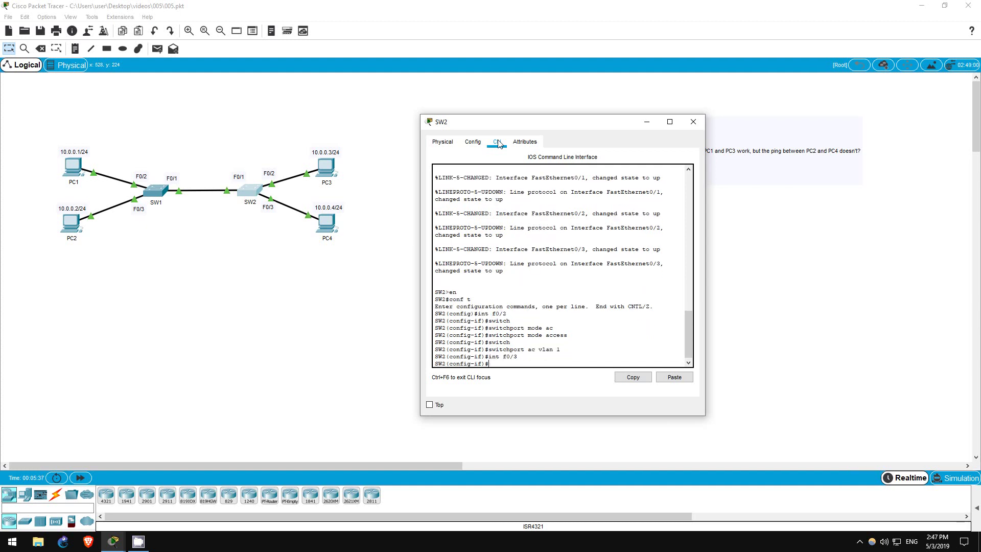
type("switch mode ac")
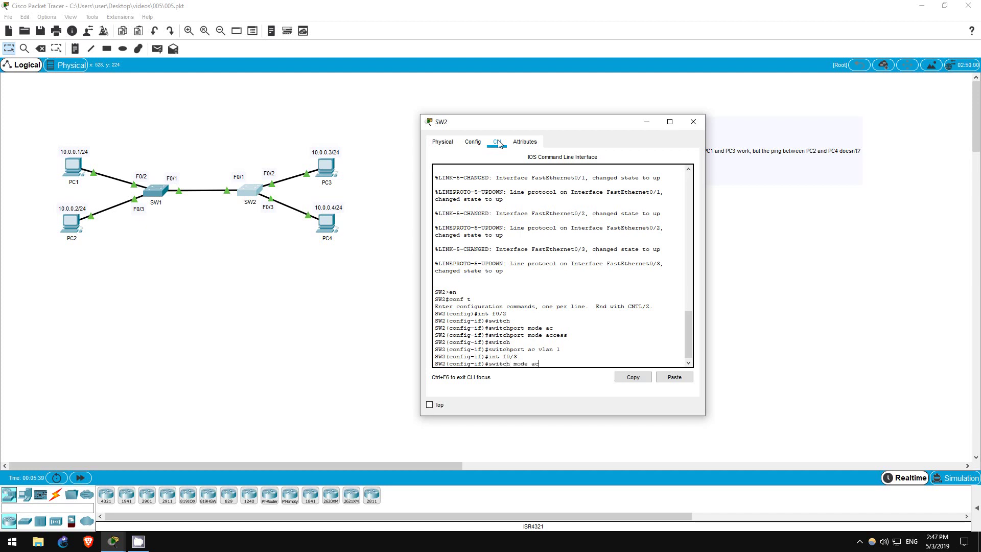
key("Return")
type("switch ac vla")
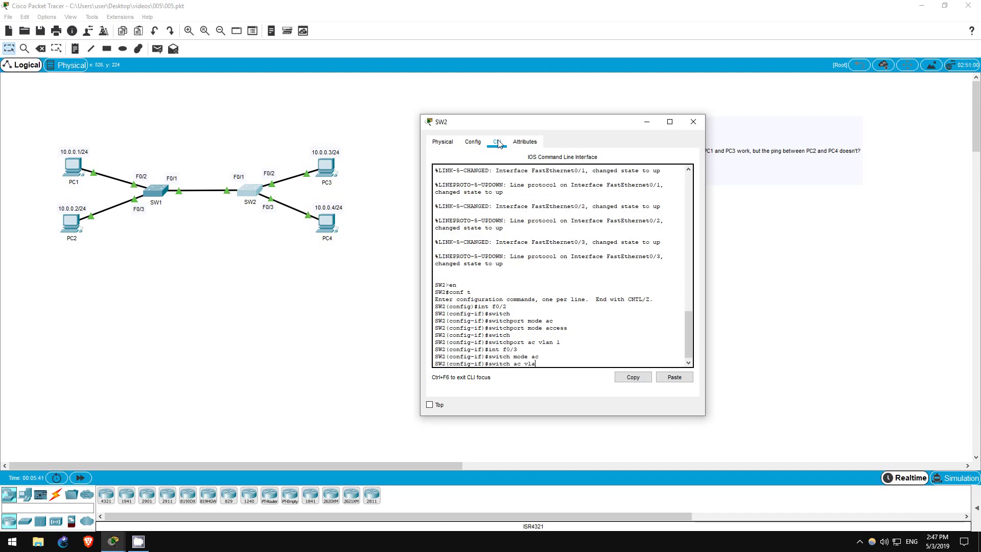
type("n 2")
key("Return")
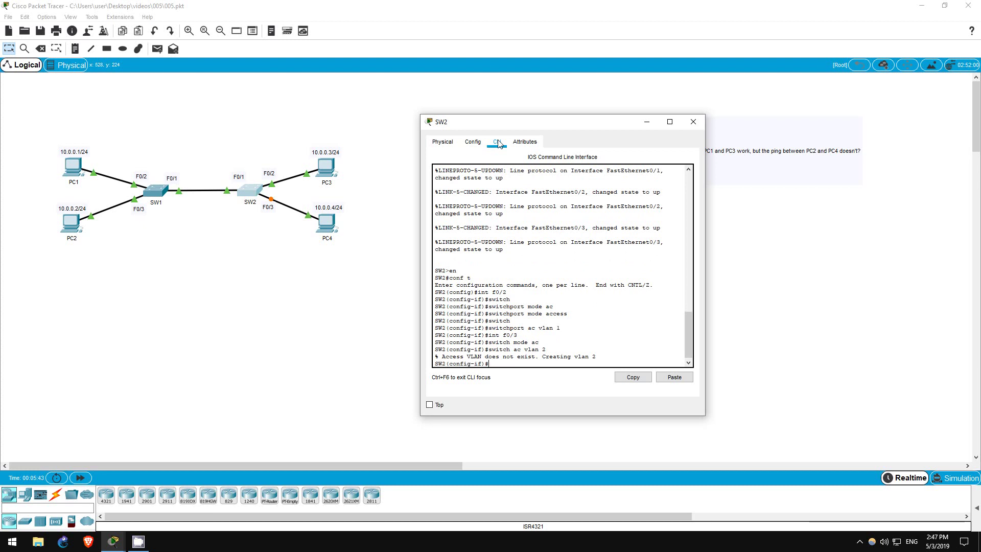
- Check SW2's F0/2 and F0/3 settings with 'do sh run', then put SW2's window away
type("do sh run")
key("Return")
key("Return")
key("Return")
key("Return")
key("Return")
key("Return")
key("Return")
key("Return")
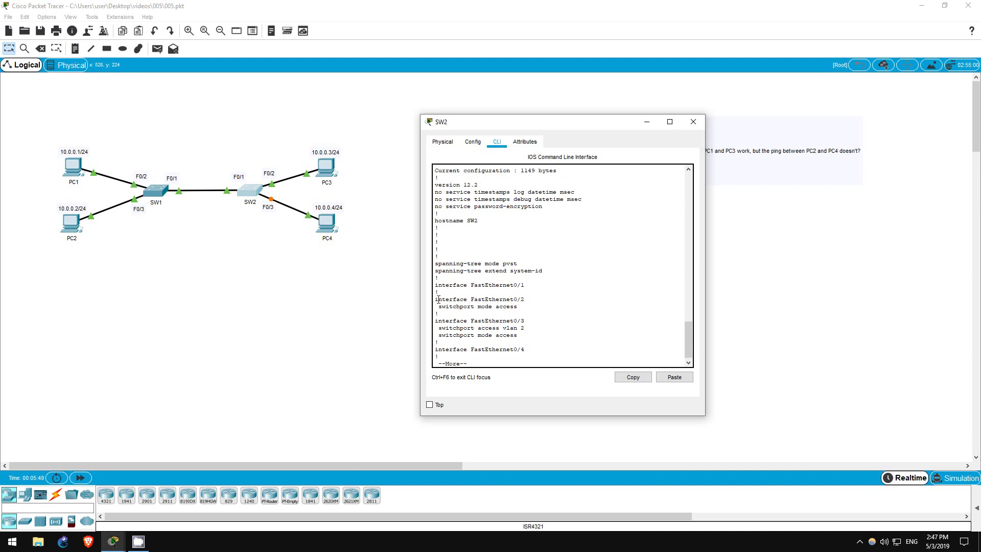
left_click_drag(436, 300, 551, 335)
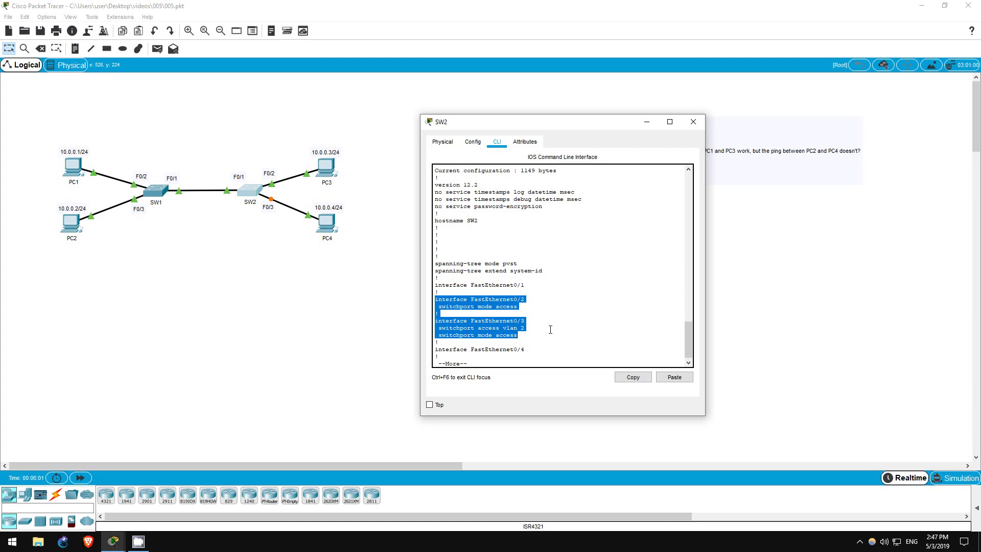
left_click(647, 122)
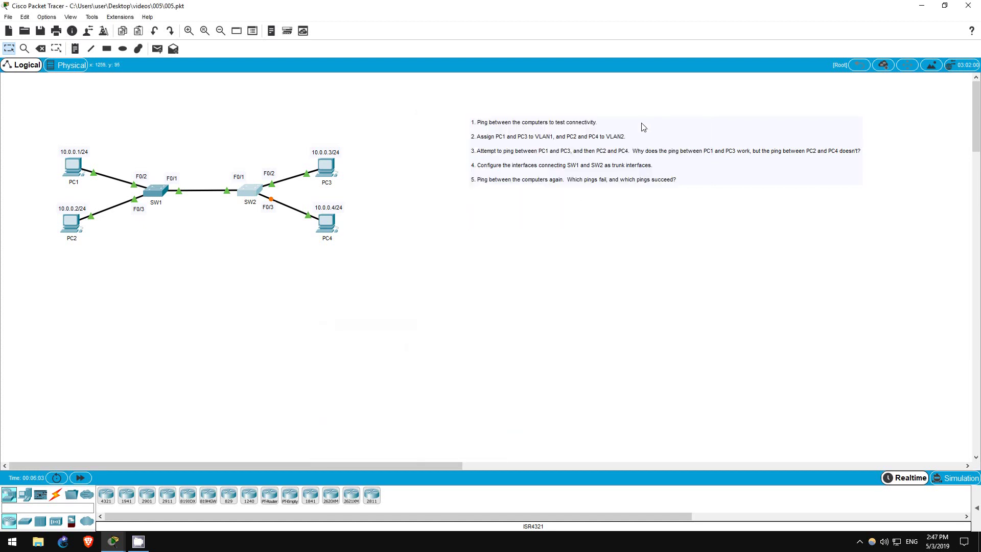
- Reopen PC1's command prompt and ping 10.0.0.3, getting 0% loss
left_click(76, 170)
left_click_drag(456, 85, 526, 73)
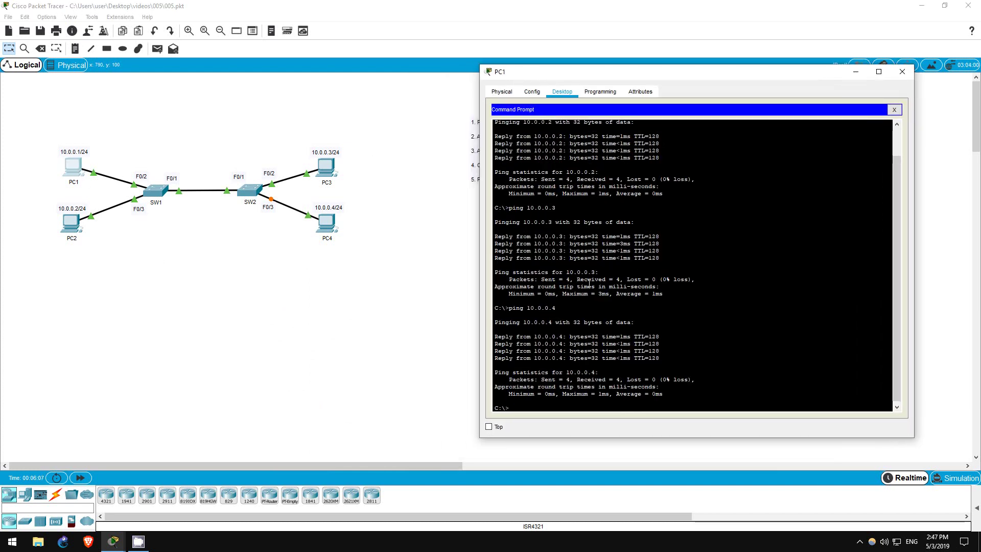
left_click(576, 407)
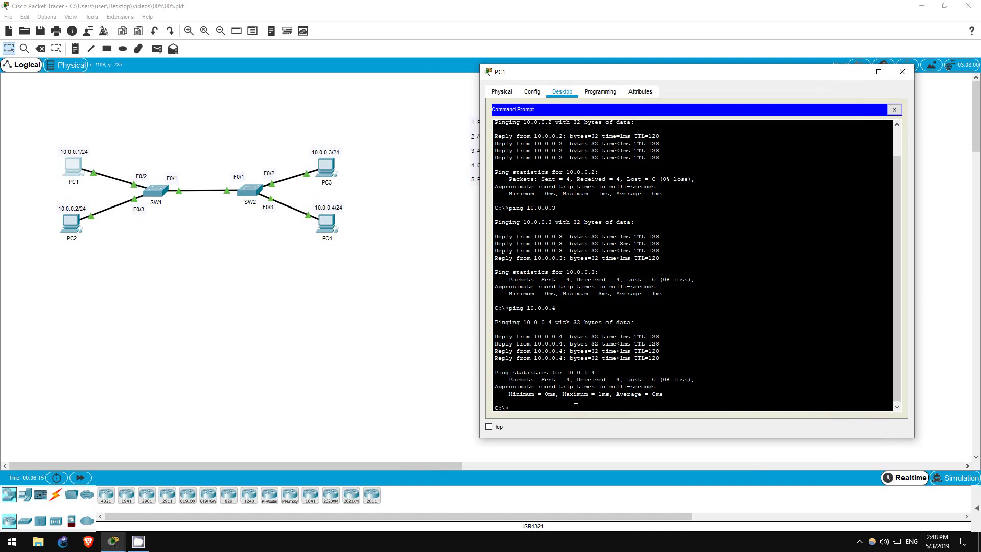
type("ping 10.0.0.3")
key("Return")
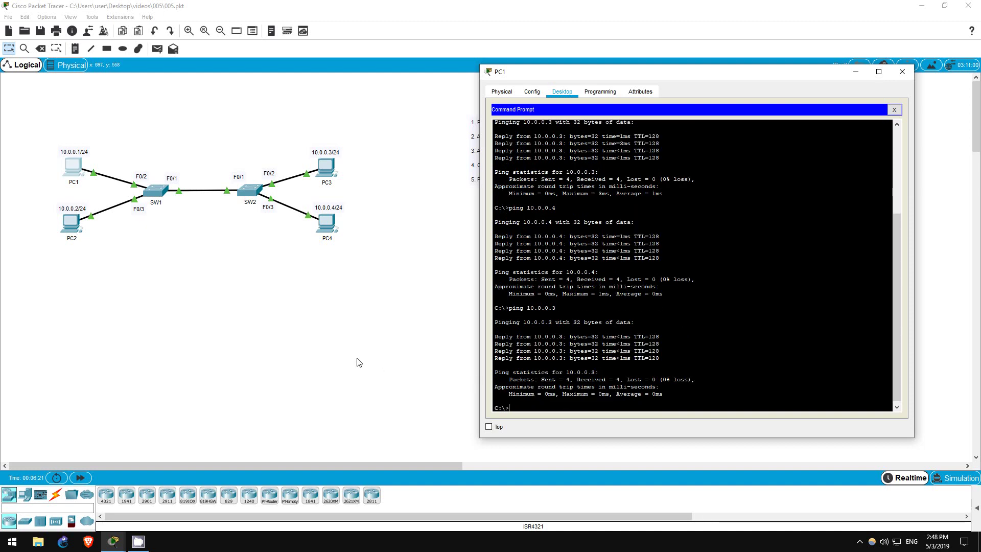
- From PC2's Command Prompt, ping 10.0.0.4, which times out with 100% loss
left_click(70, 224)
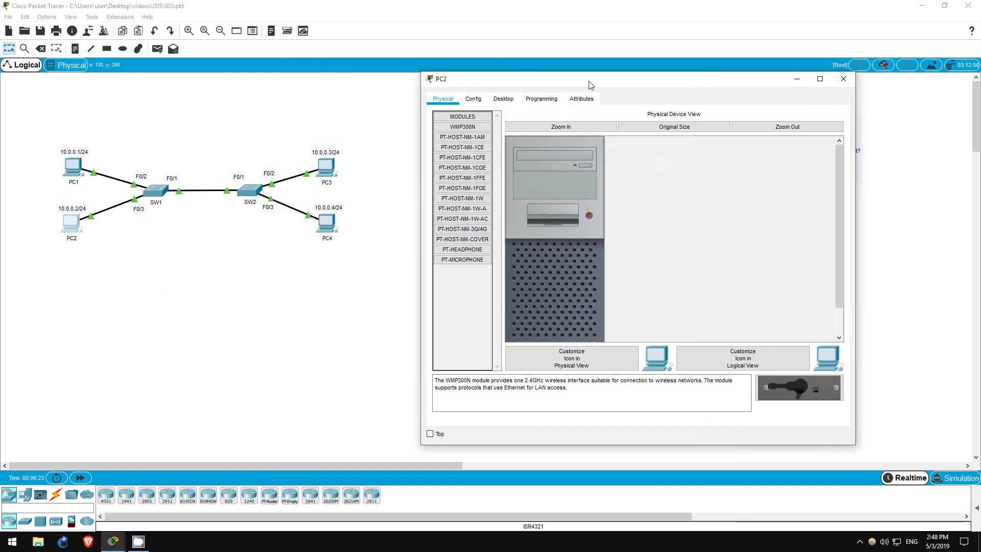
left_click(503, 99)
left_click(705, 139)
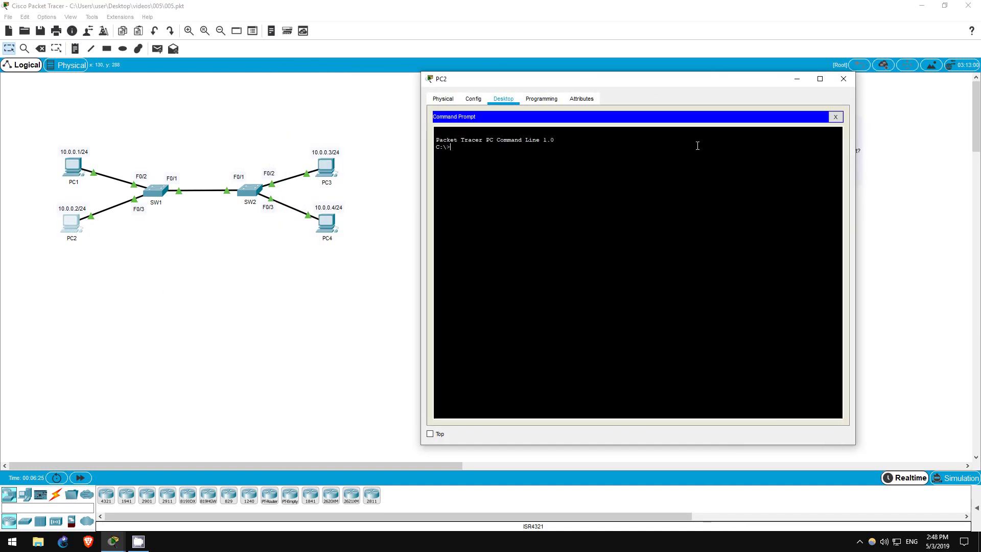
key("Return")
type("ping 10.0.")
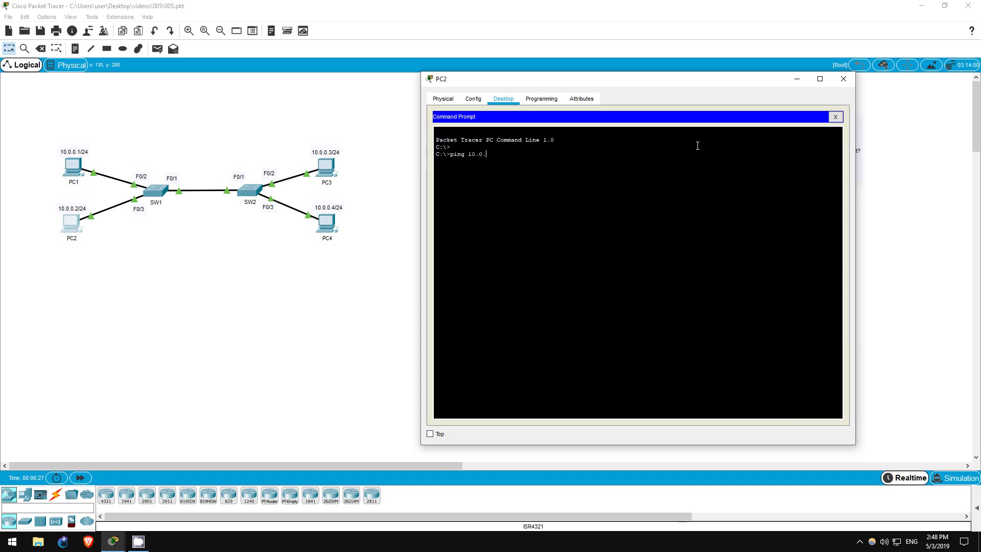
type("0.4")
key("Return")
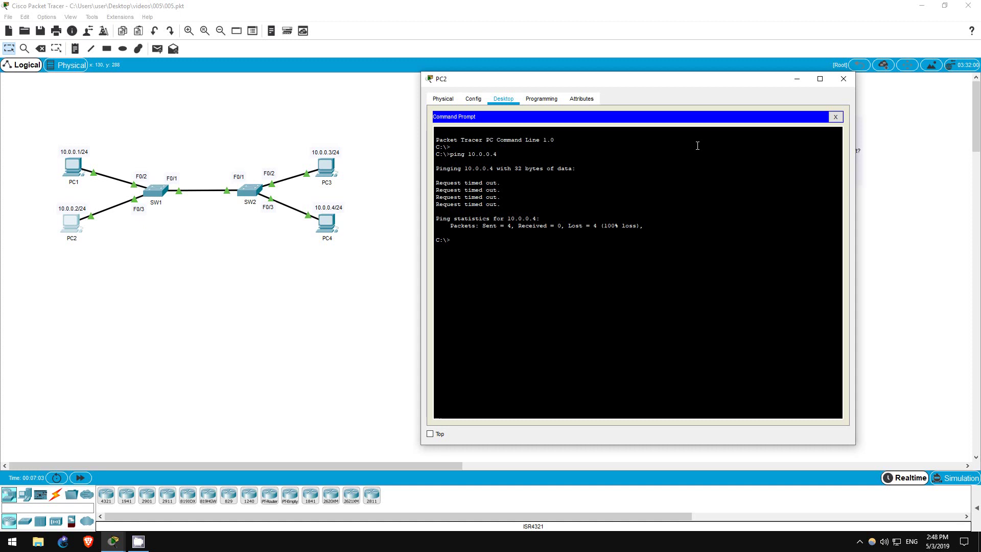
- Put PC2's window away and bring up SW1's command line, quitting the paged output
left_click(796, 81)
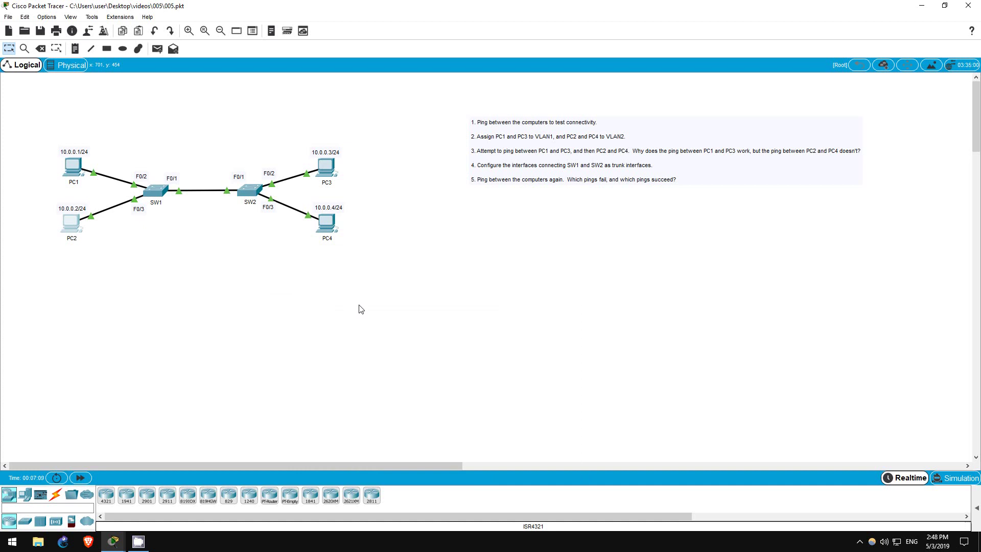
left_click(156, 192)
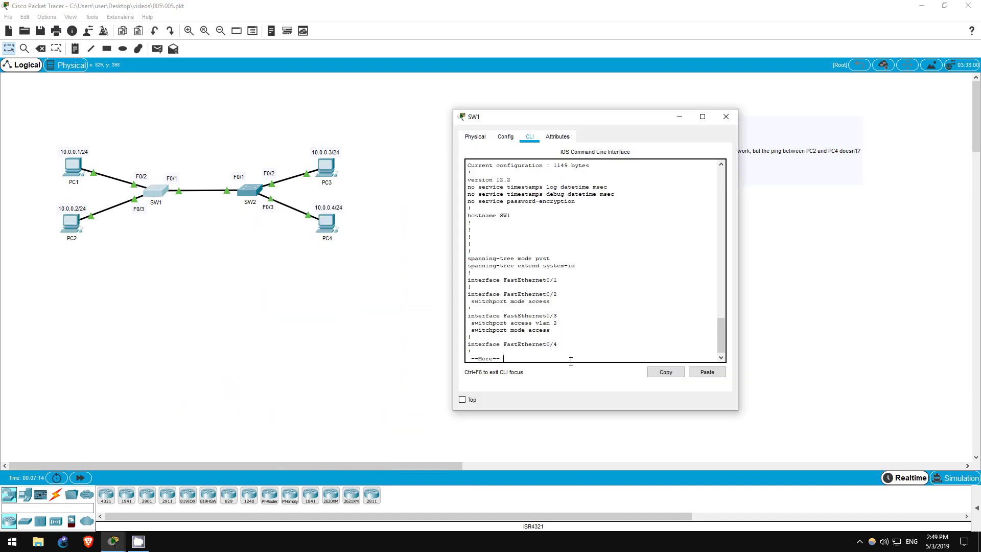
key("q")
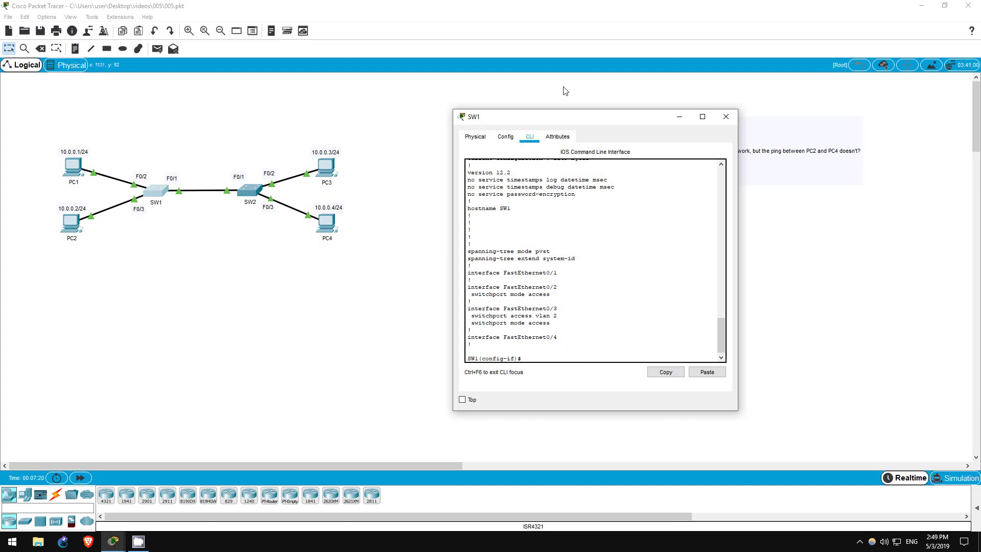
left_click_drag(160, 164, 253, 217)
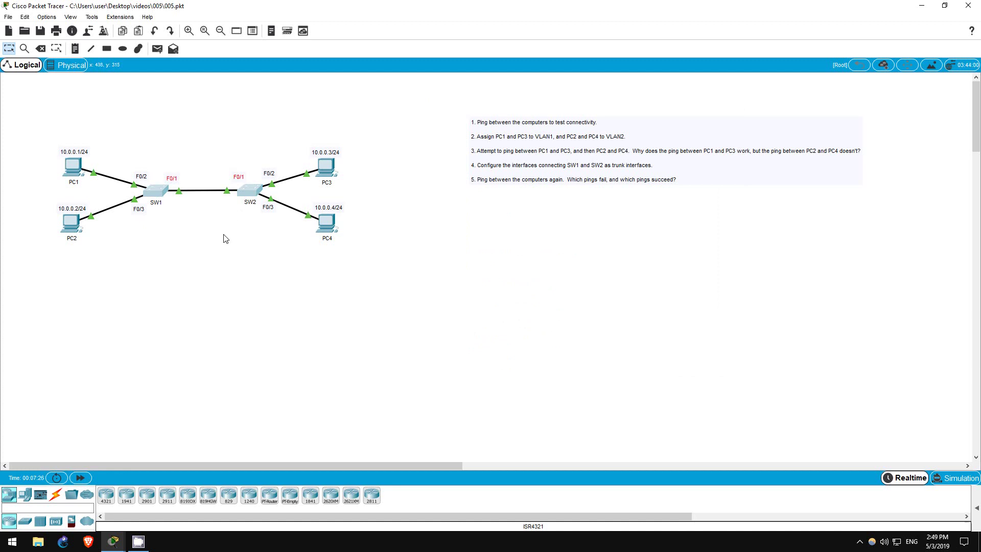
left_click(159, 192)
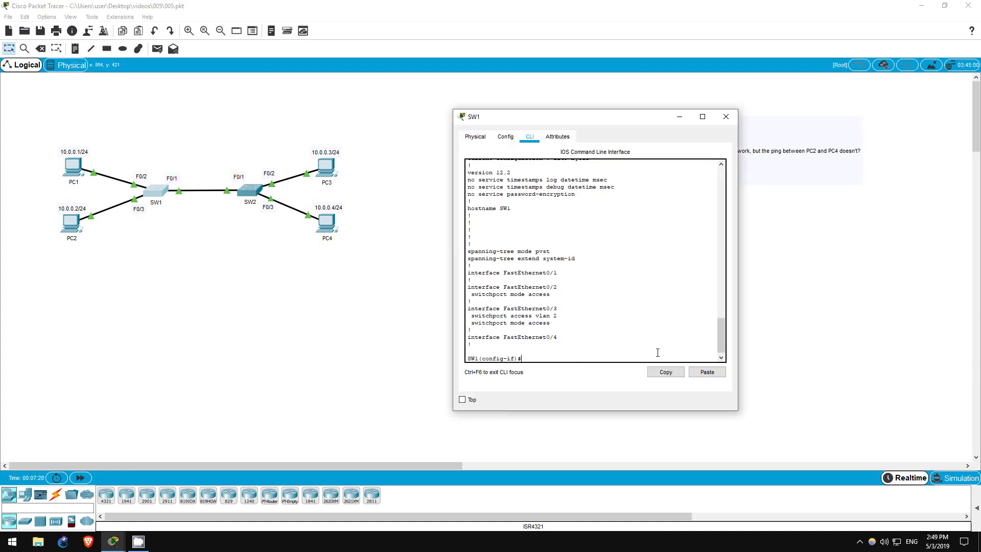
- Set SW1's F0/1 to switchport mode trunk
type("int f0/1")
key("Return")
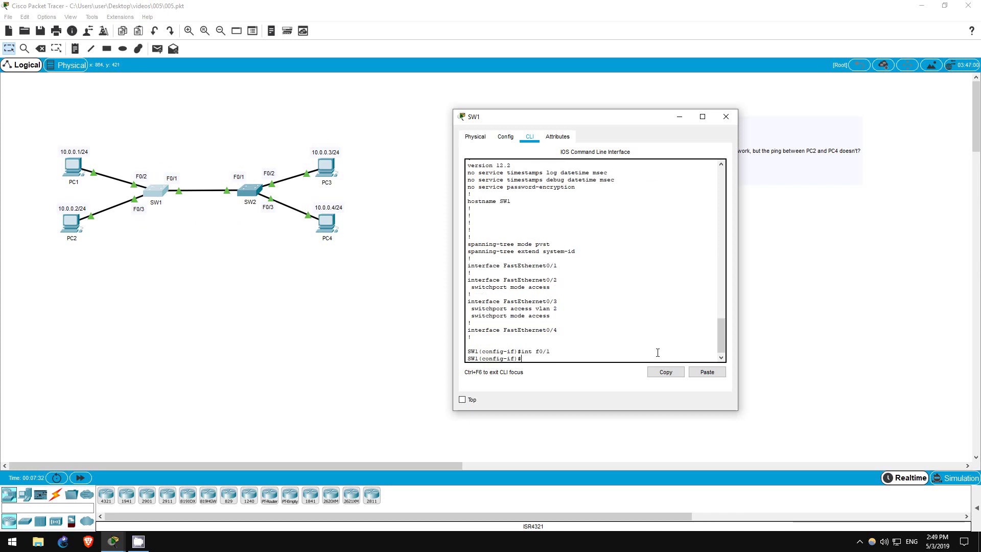
type("switch mode trunk")
key("Return")
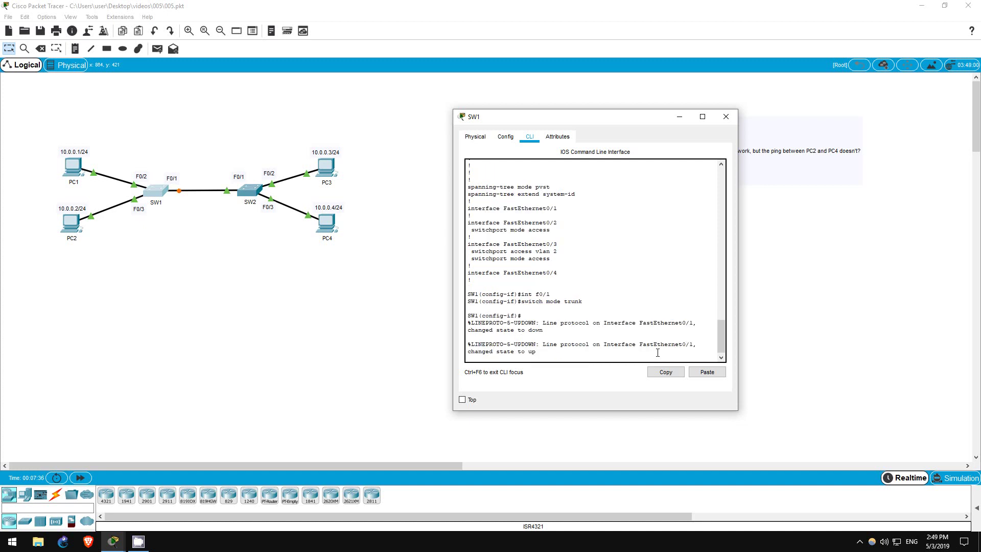
- On SW2's command line, set F0/1 to switchport mode trunk
left_click(249, 191)
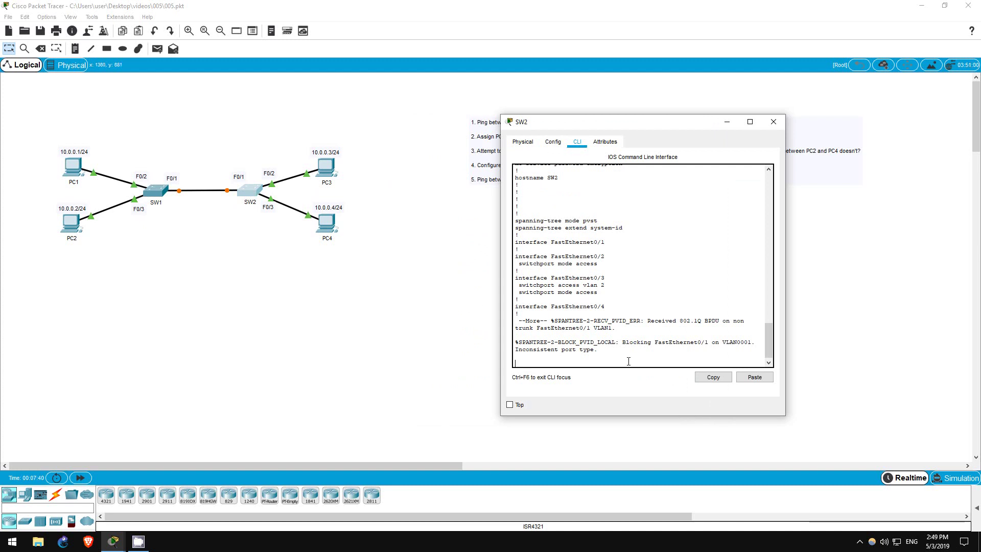
key("Return")
type("q")
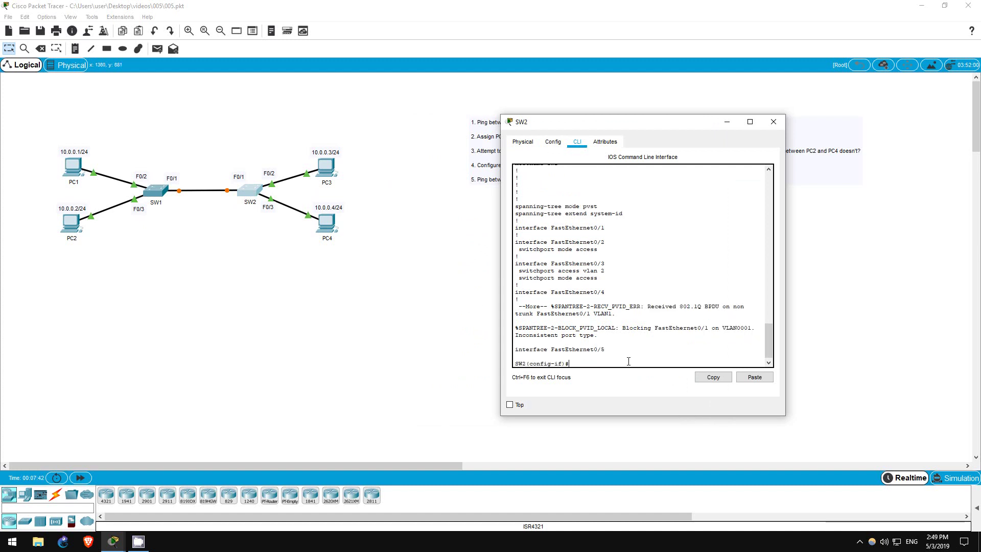
type("int f0/1")
key("Return")
type("swit")
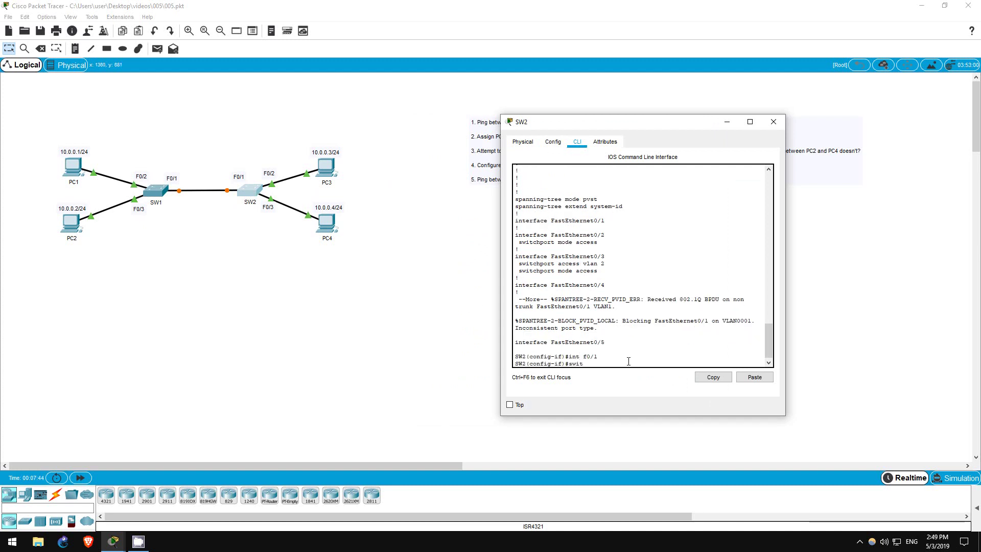
type("ch mode trunk")
key("Return")
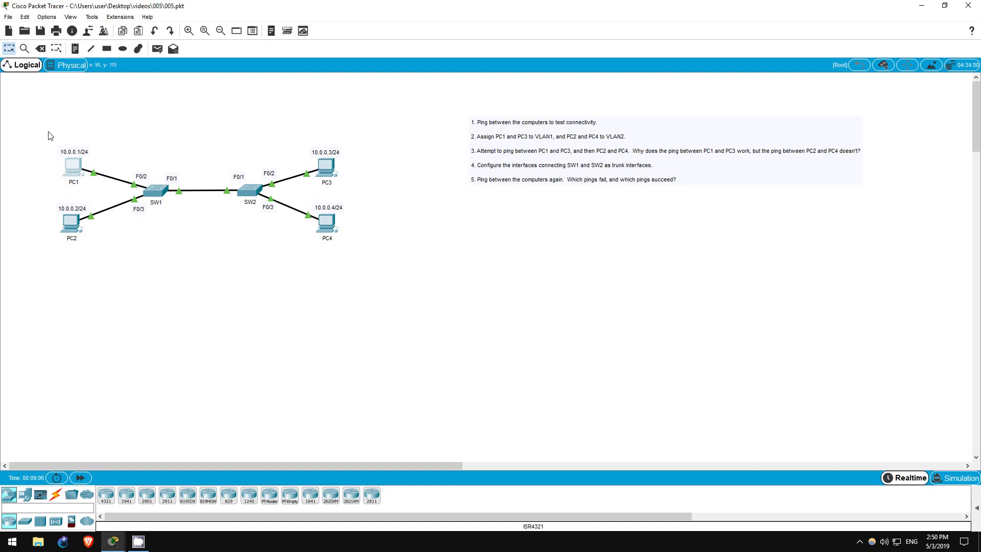
- Select PC1 with PC3, then PC2 with PC4, to compare the VLAN pairs
left_click_drag(48, 132, 383, 189)
left_click_drag(47, 198, 361, 255)
left_click(183, 250)
- From PC1, ping 10.0.0.2 and 10.0.0.4, which time out, and 10.0.0.3, which succeeds
left_click(72, 166)
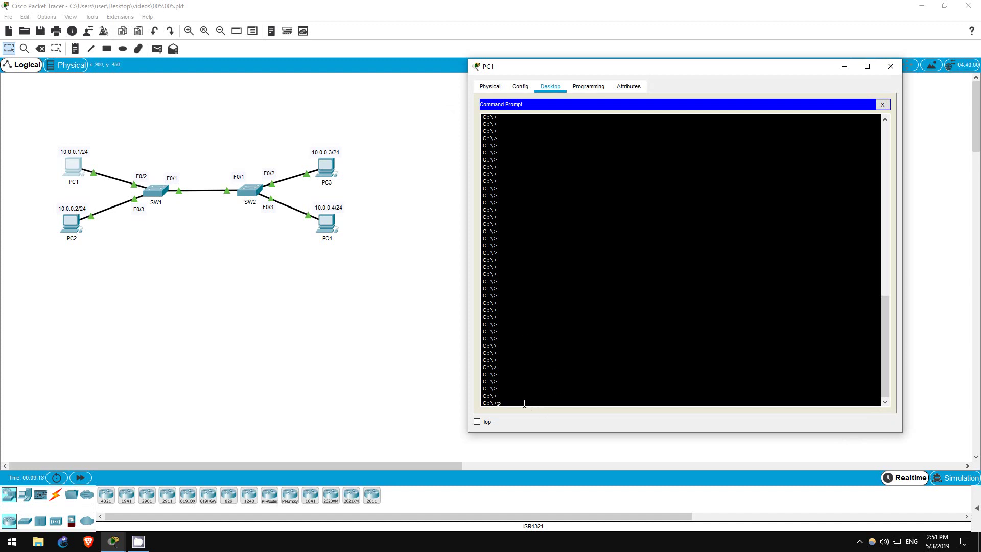
type("ping 10.0.0.2")
key("Return")
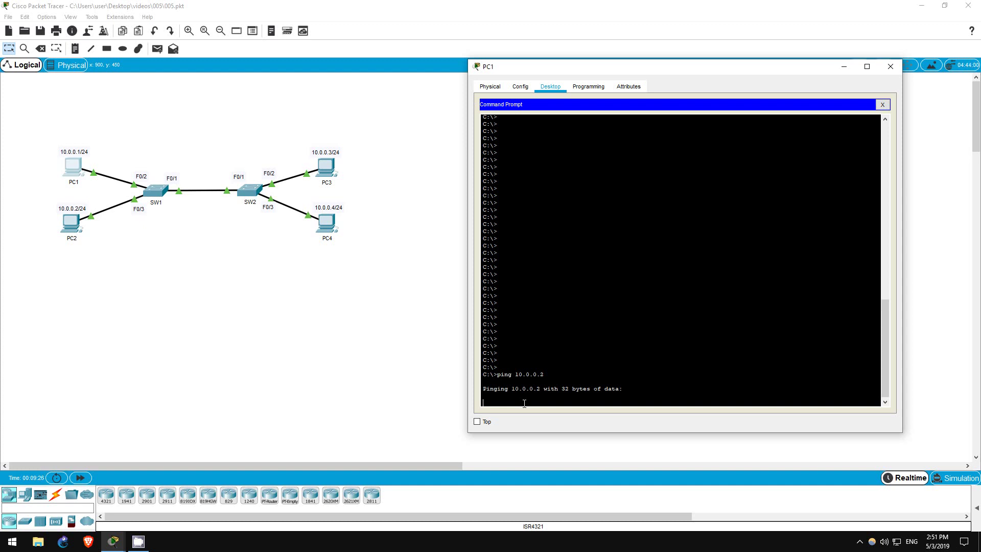
key("ctrl+c")
type("ping 10.0.0.3")
key("Return")
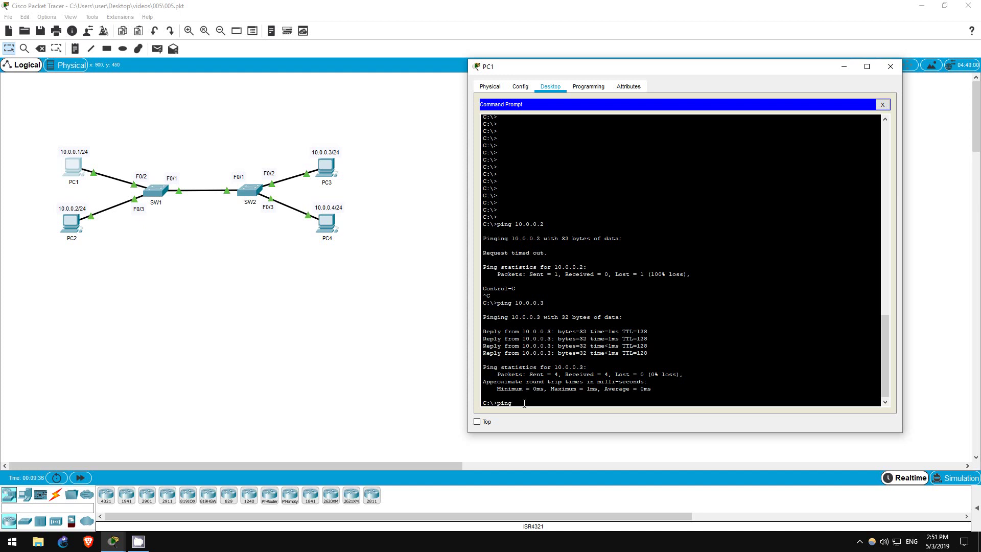
type("ping 10.0.0.4")
key("Return")
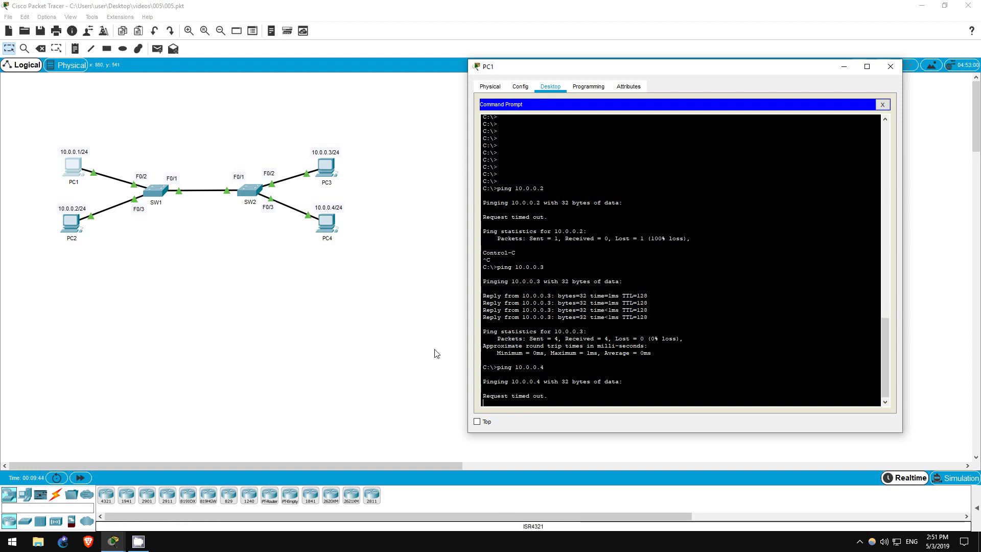
- From PC2's command prompt, ping PC1 at 10.0.0.1 and stop it once it times out
key("ctrl+c")
left_click(72, 223)
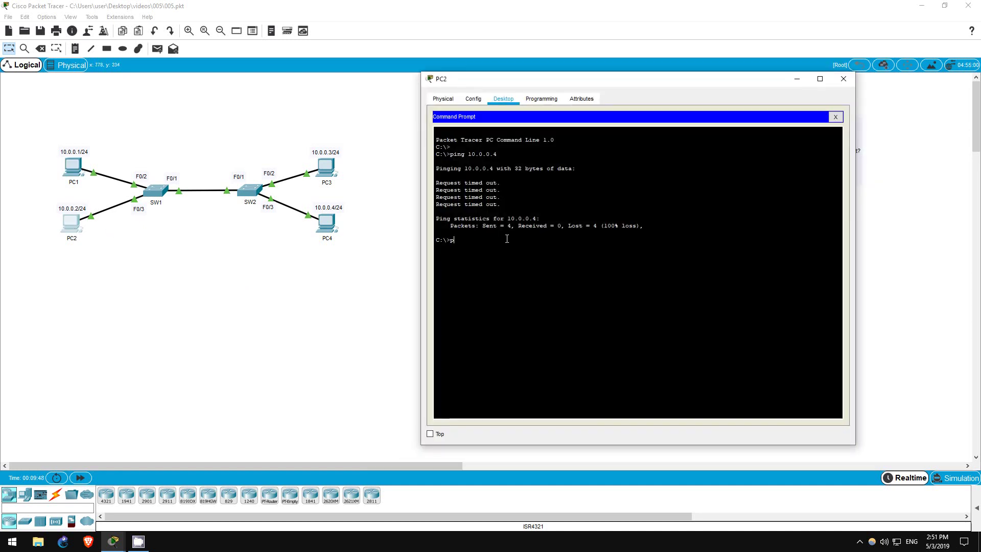
type("ping 10.0.0.1")
key("Return")
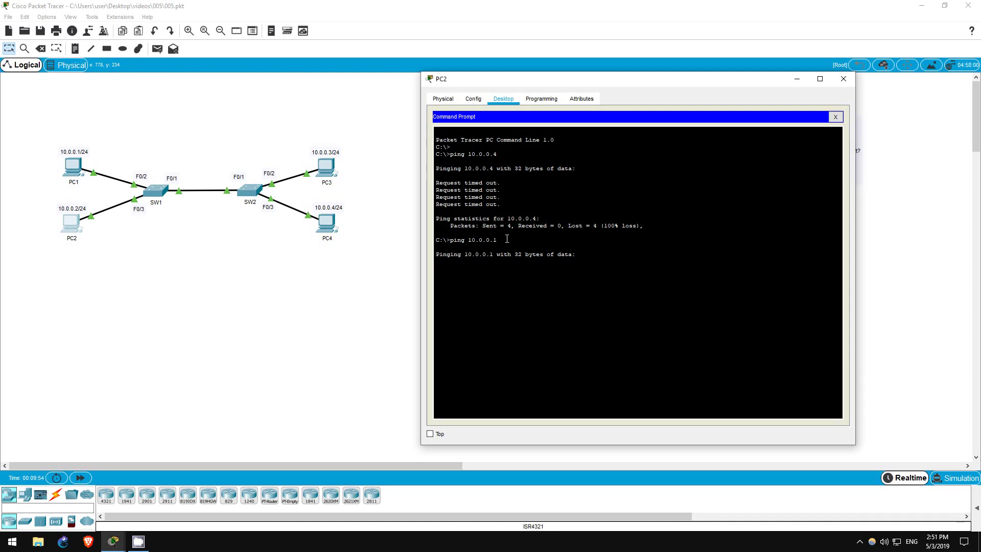
key("ctrl+c")
- Ping 10.0.0.3 from PC2 (times out), then 10.0.0.4 (0% loss), and close PC2's window
type("ping 10.0.0.3")
key("Return")
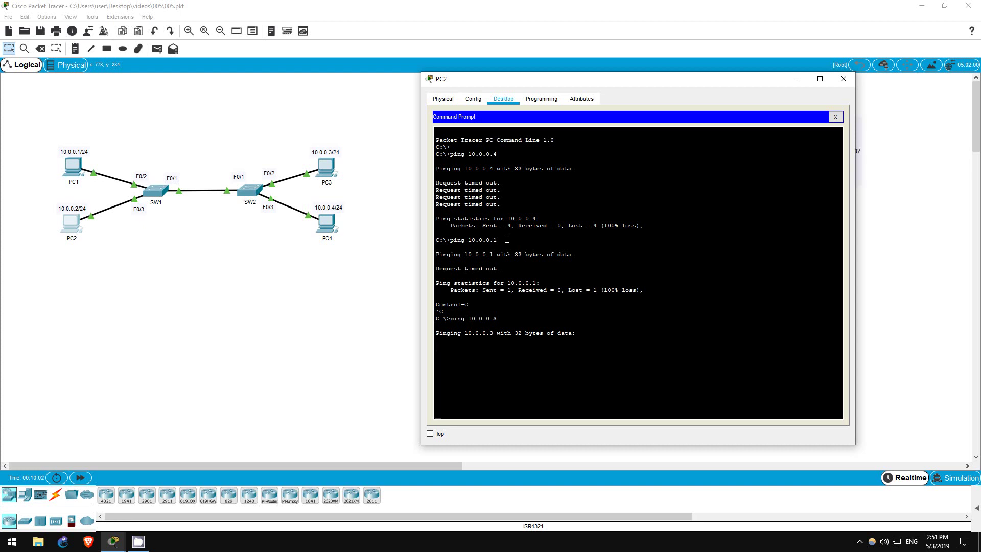
key("ctrl+c")
type("ping 10.0.0.4")
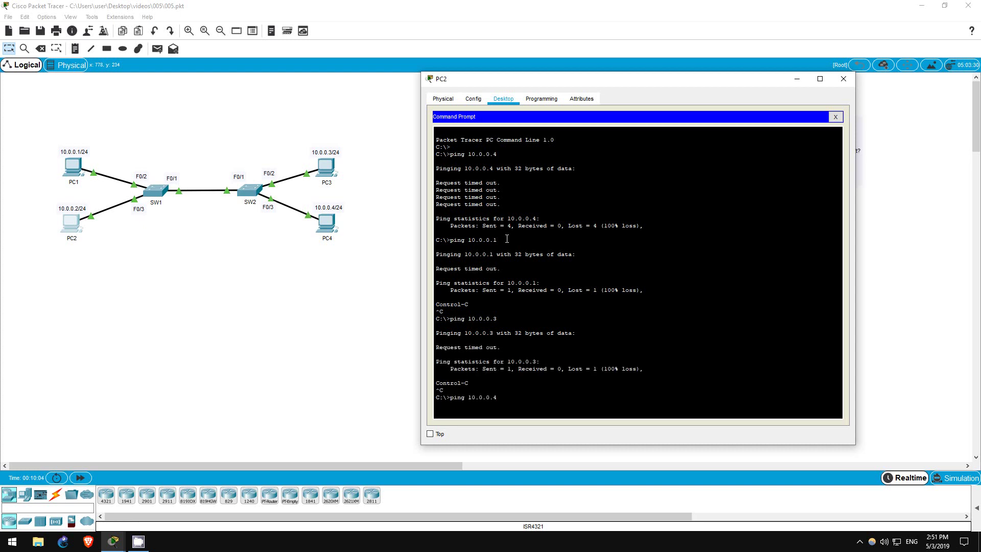
key("Return")
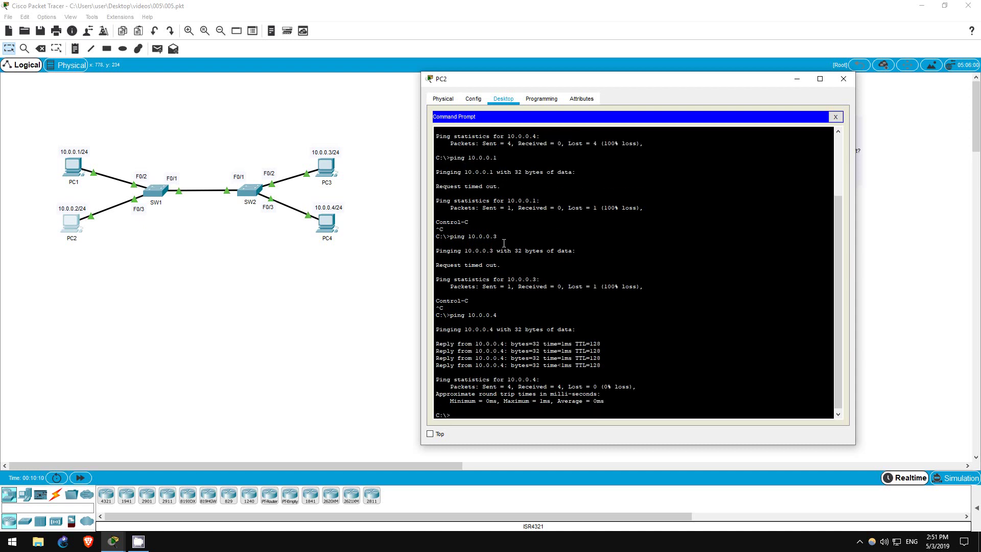
left_click(798, 79)
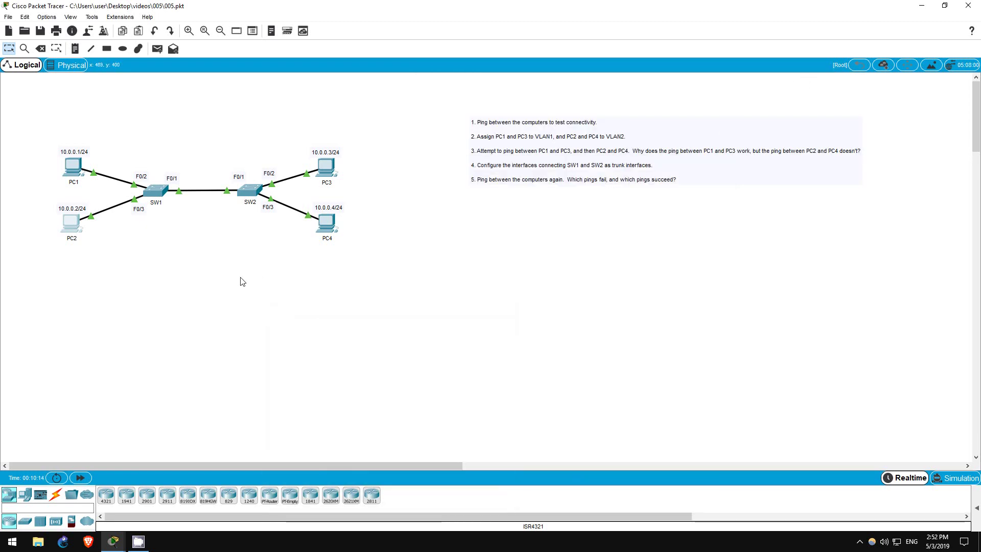